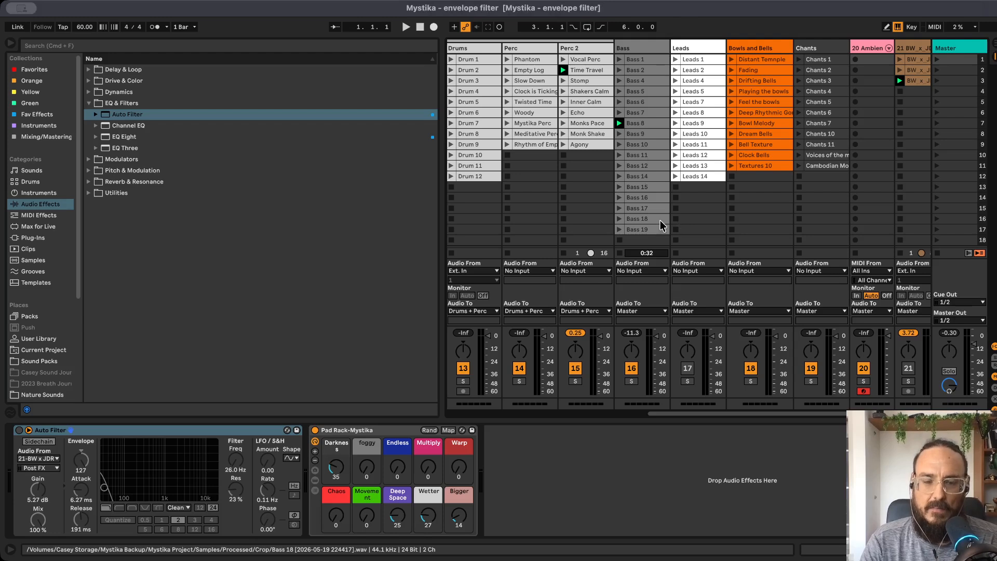
- Hide the browser and bring the full set of session tracks into view, from Ambiance to the BW x JDR track
scroll(660, 220, left, 10)
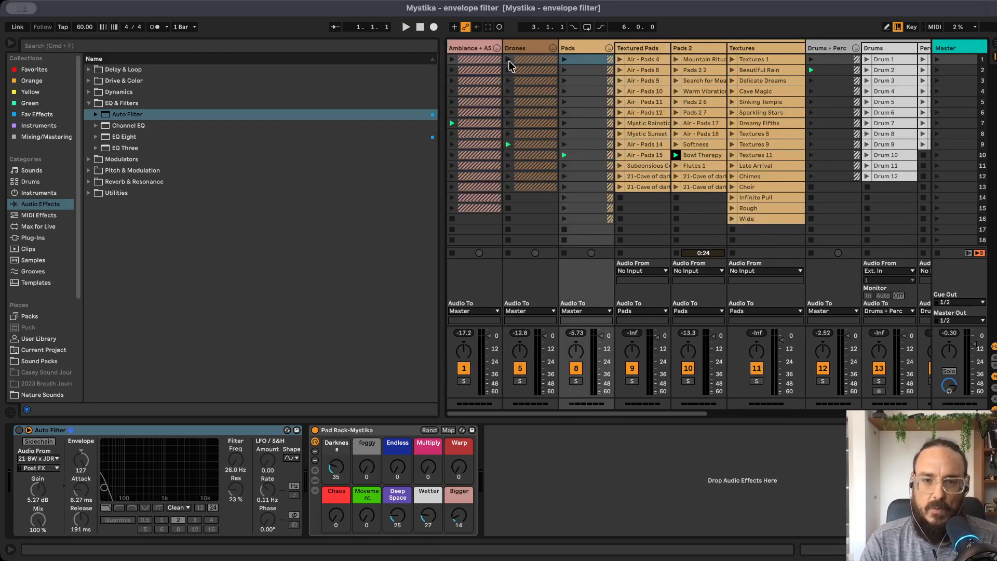
click(474, 50)
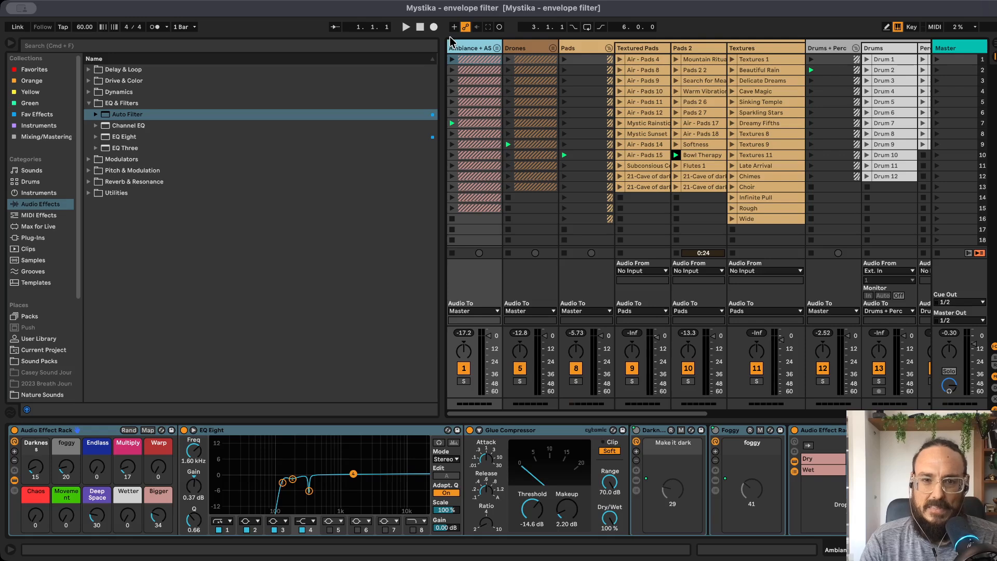
scroll(549, 137, right, 5)
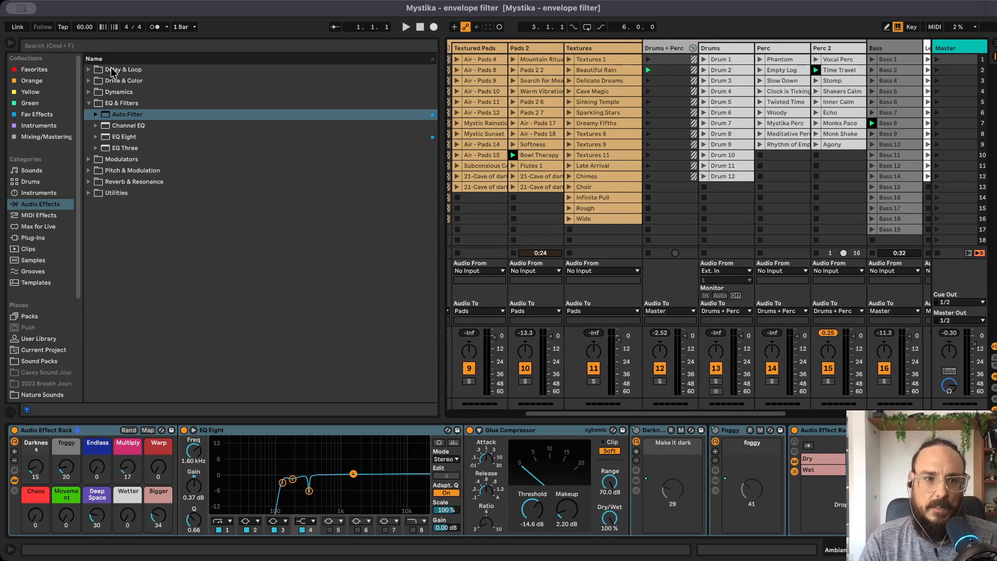
click(10, 44)
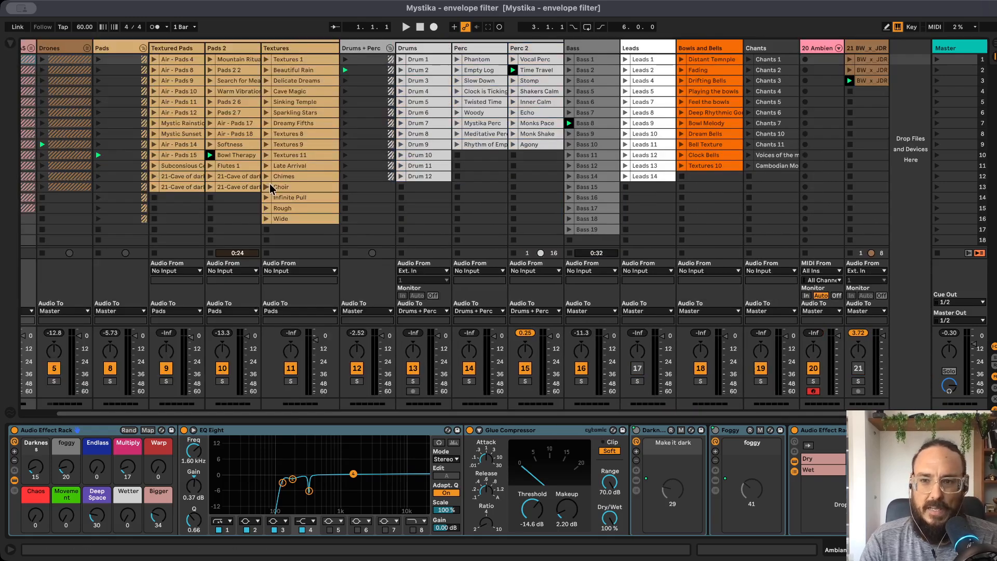
scroll(280, 200, left, 2)
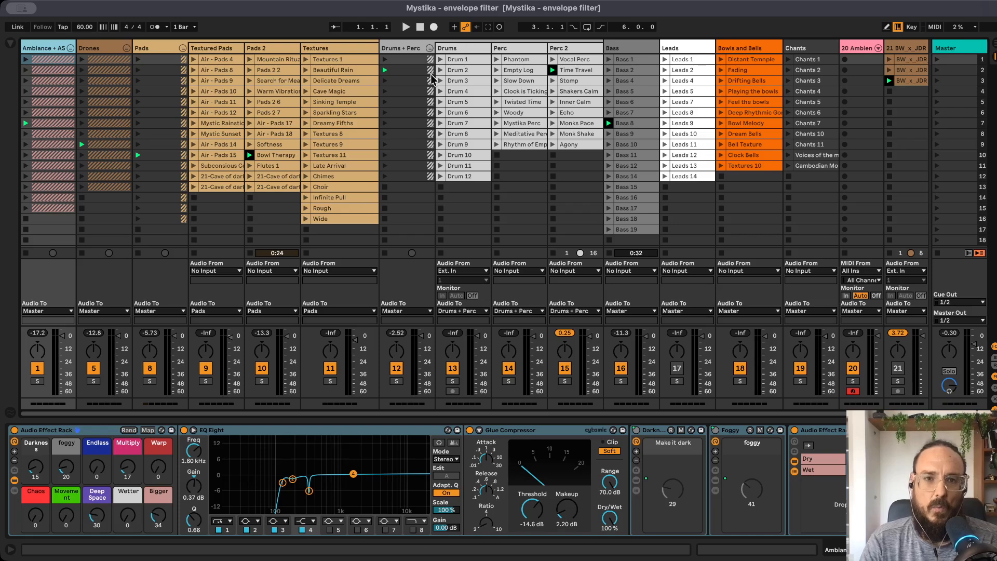
- Start playback of the session and solo the Pads track
click(406, 29)
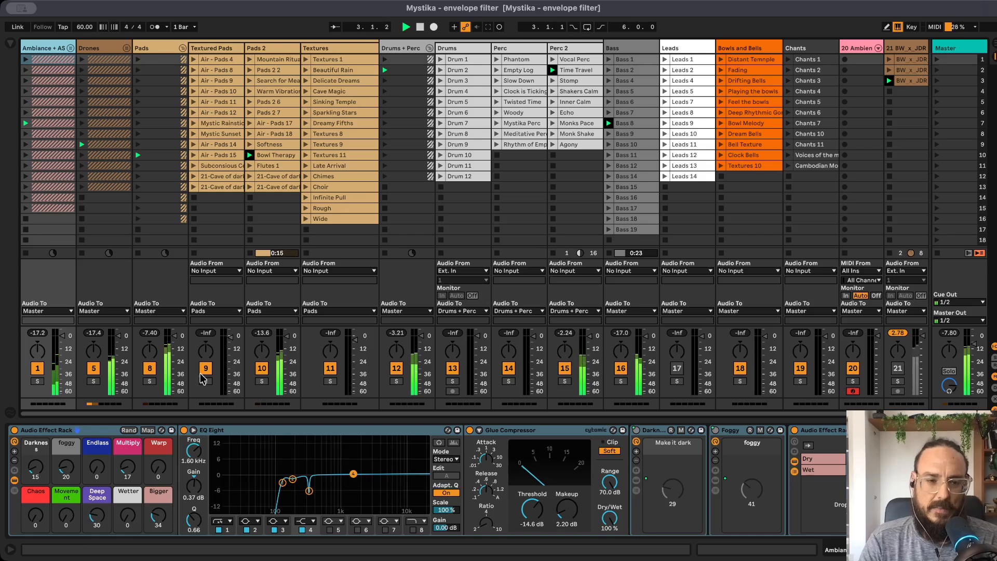
click(150, 382)
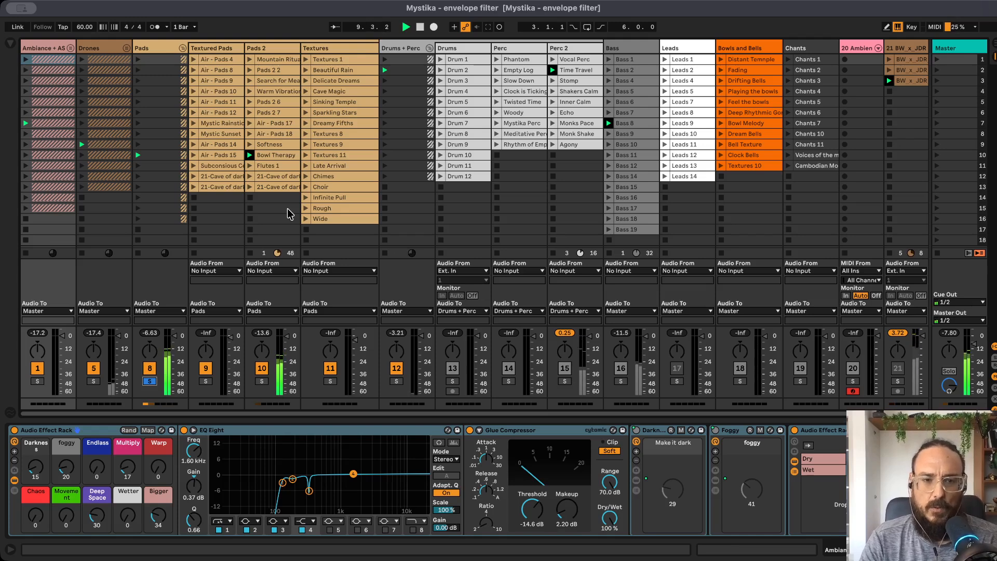
- Delete the existing Auto Filter from the Pads track's device chain
click(149, 49)
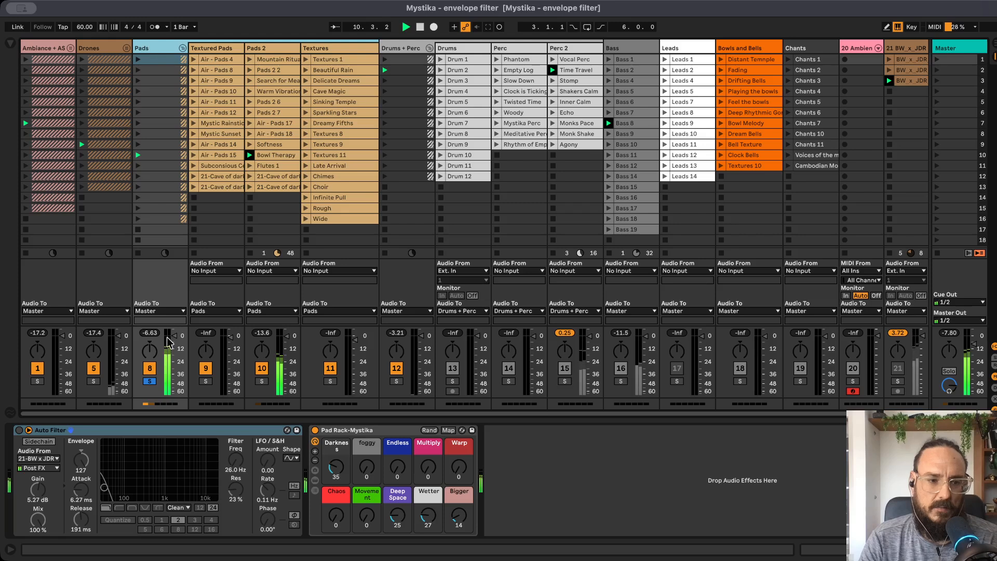
click(161, 432)
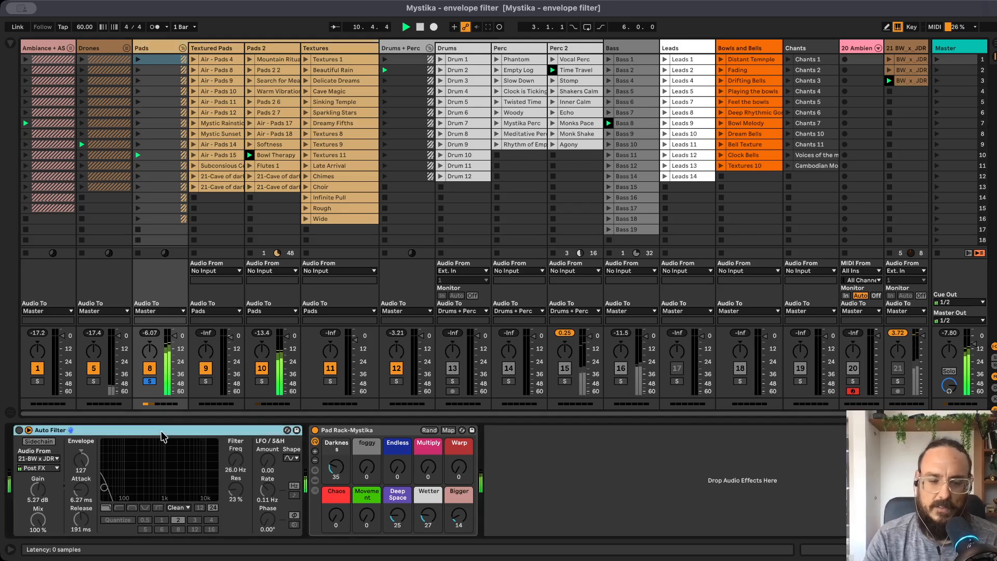
key(Delete)
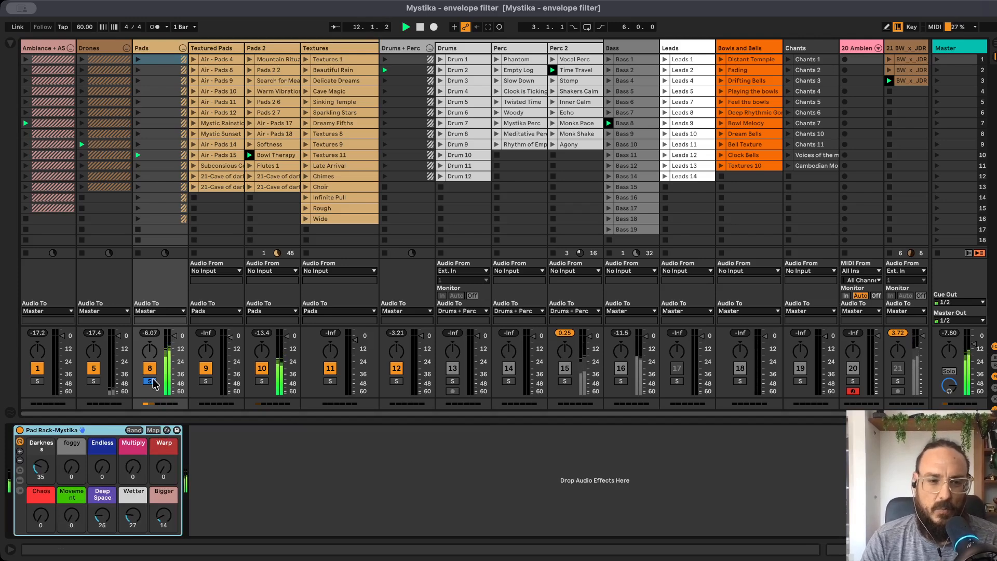
- Sweep the Pads track's volume down to about -19 dB and bring it back up to about -7.5 dB
drag(175, 335, 175, 360)
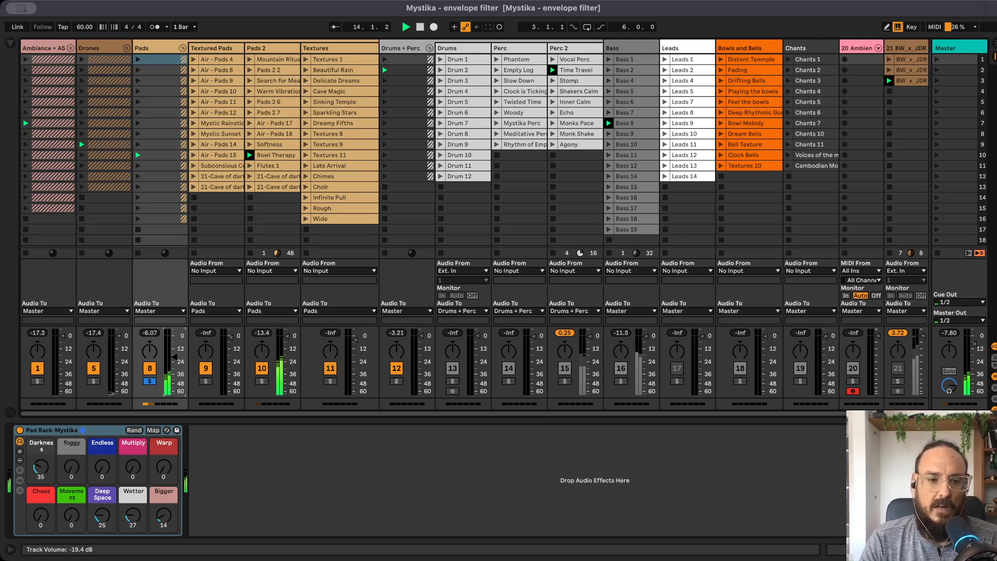
drag(175, 357, 175, 358)
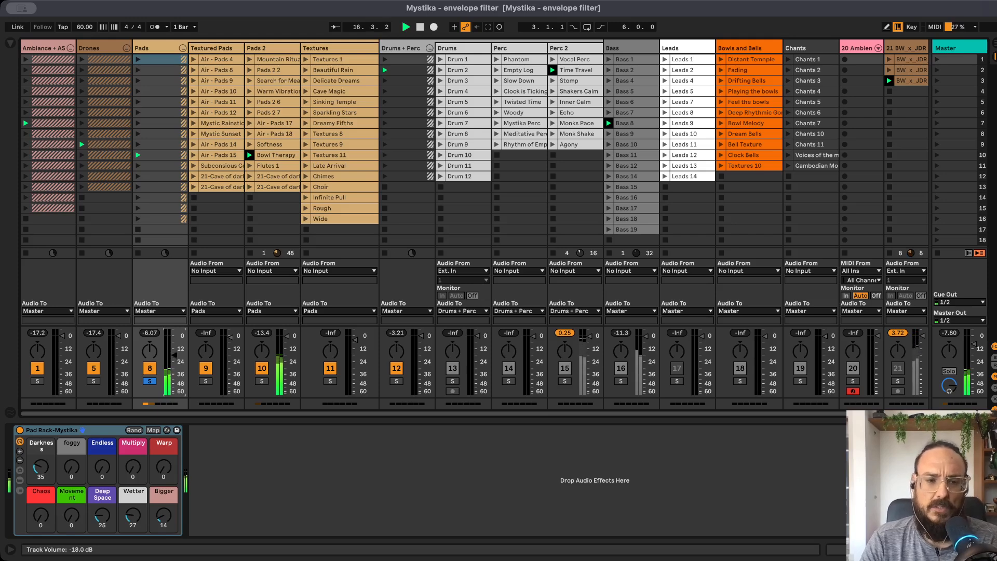
drag(174, 348, 174, 346)
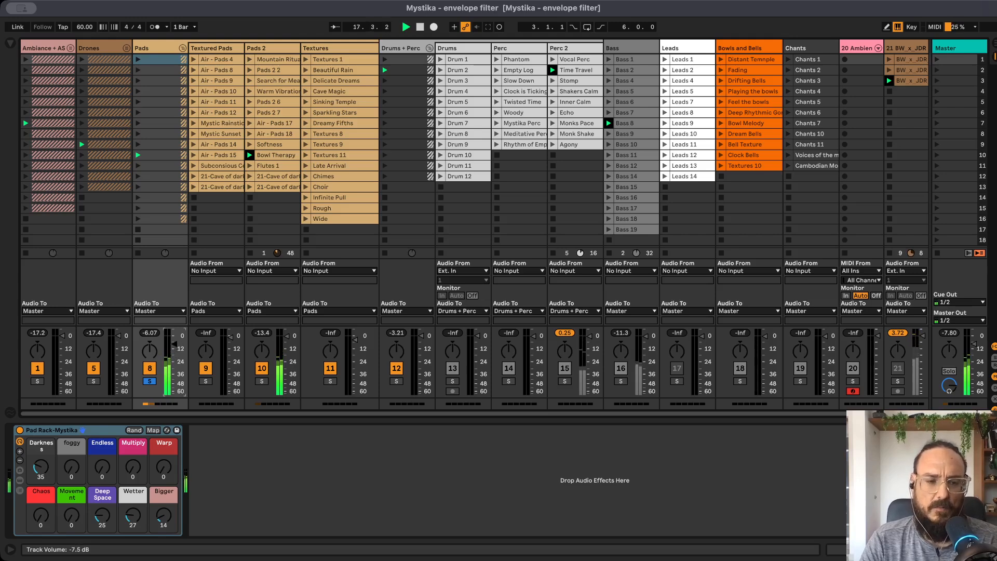
drag(174, 343, 174, 342)
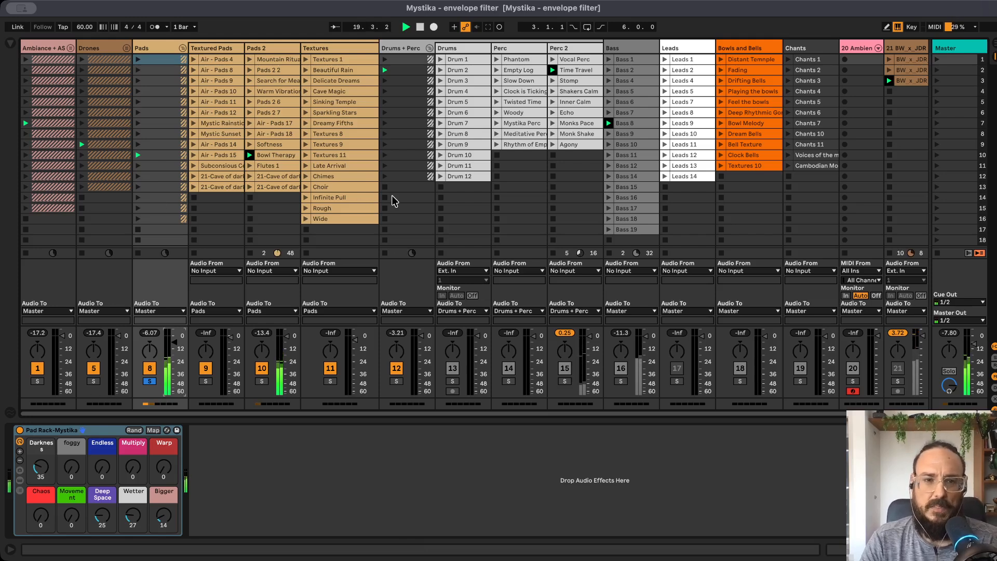
- Insert an Auto Filter from EQ & Filters before the Pad Rack-Mystika on the Pads track, using the browser and hiding it again
click(11, 44)
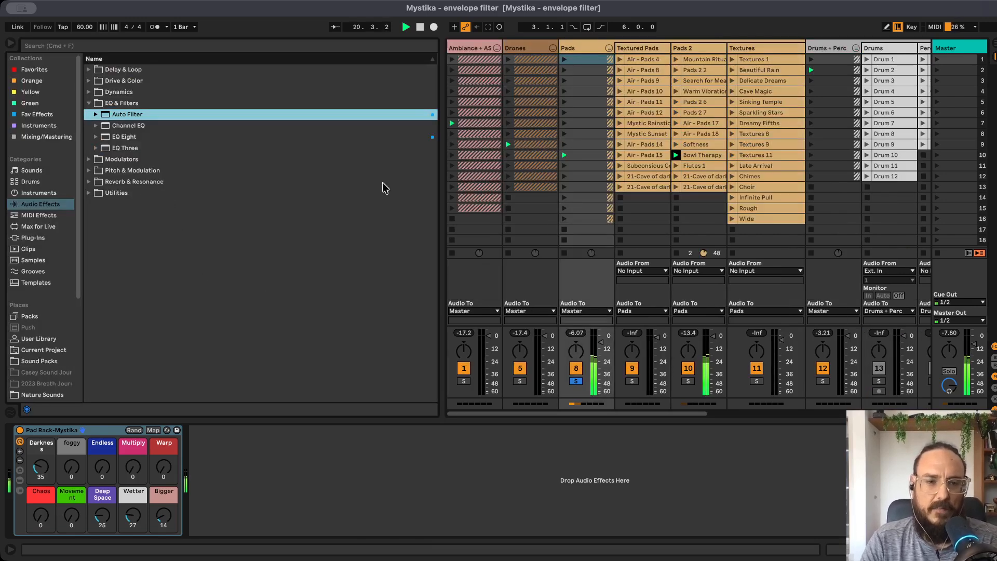
drag(442, 192, 275, 195)
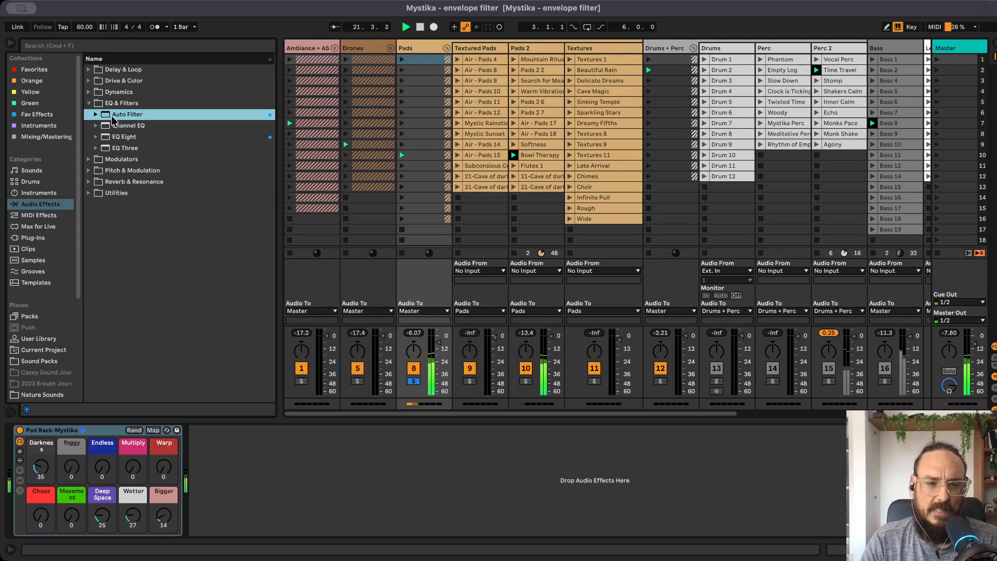
drag(137, 118, 18, 472)
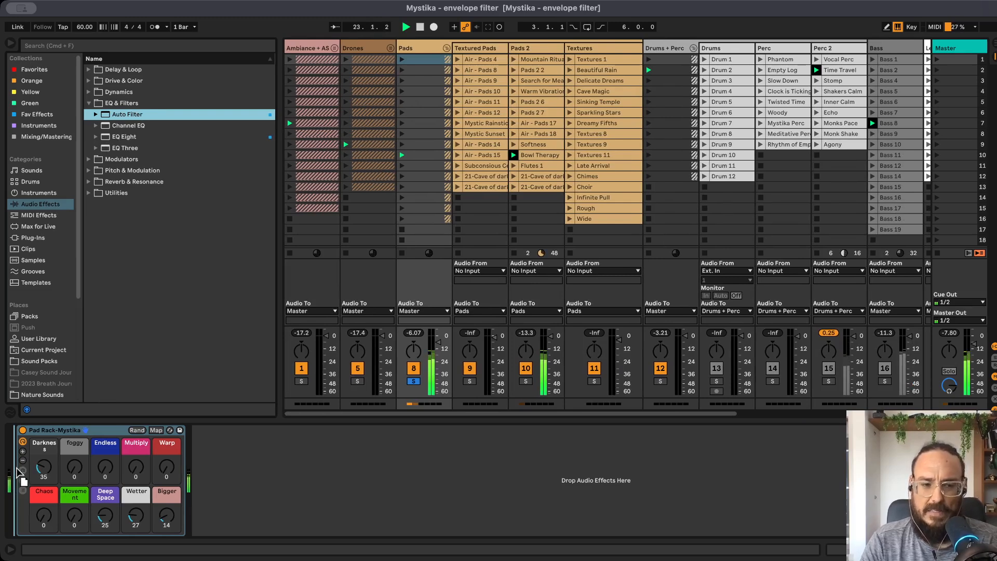
drag(17, 469, 16, 469)
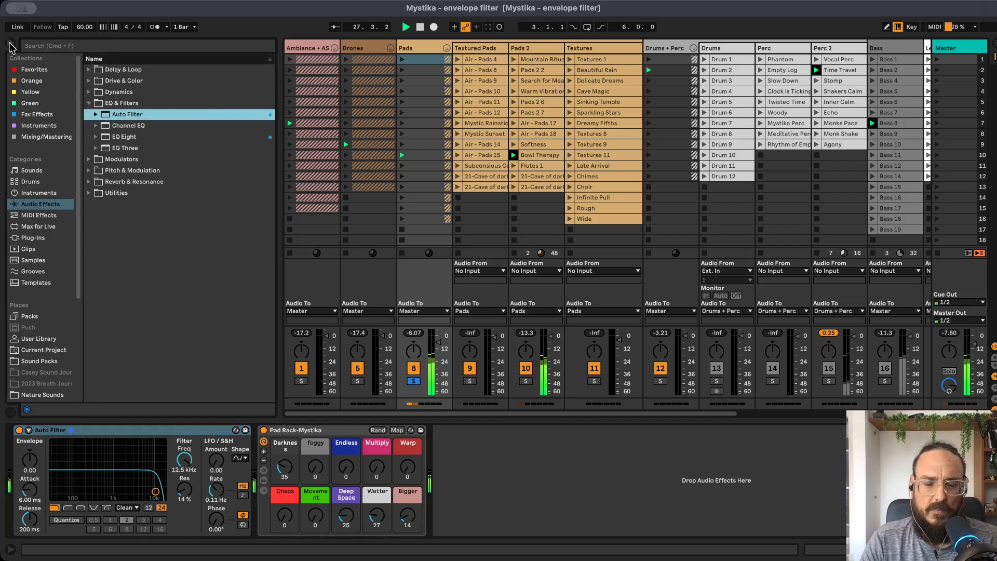
click(9, 46)
- Open the playing BW x JDR shaker loop clip on track 21 and listen to that track soloed, releasing the solo at the end
scroll(571, 156, right, 3)
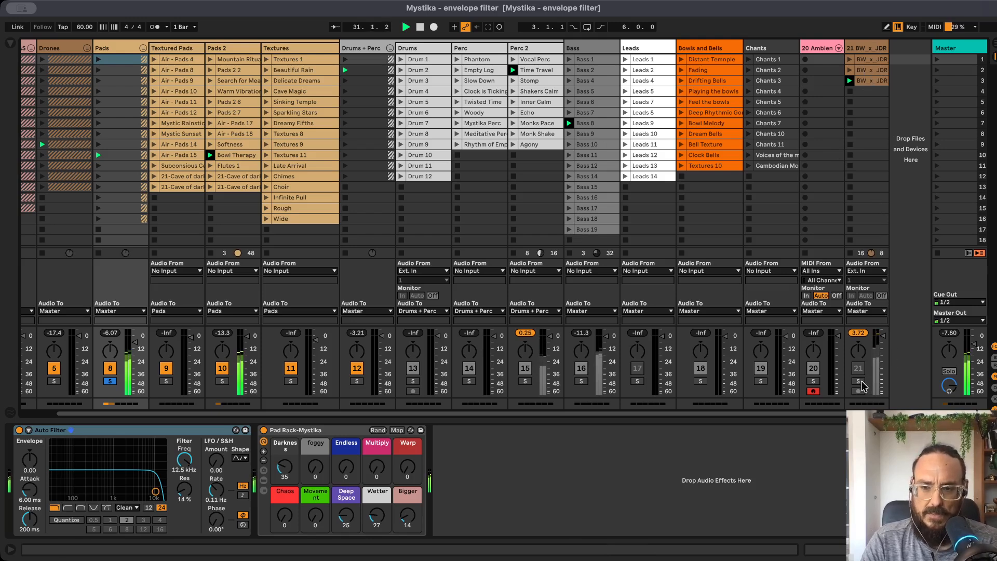
click(874, 82)
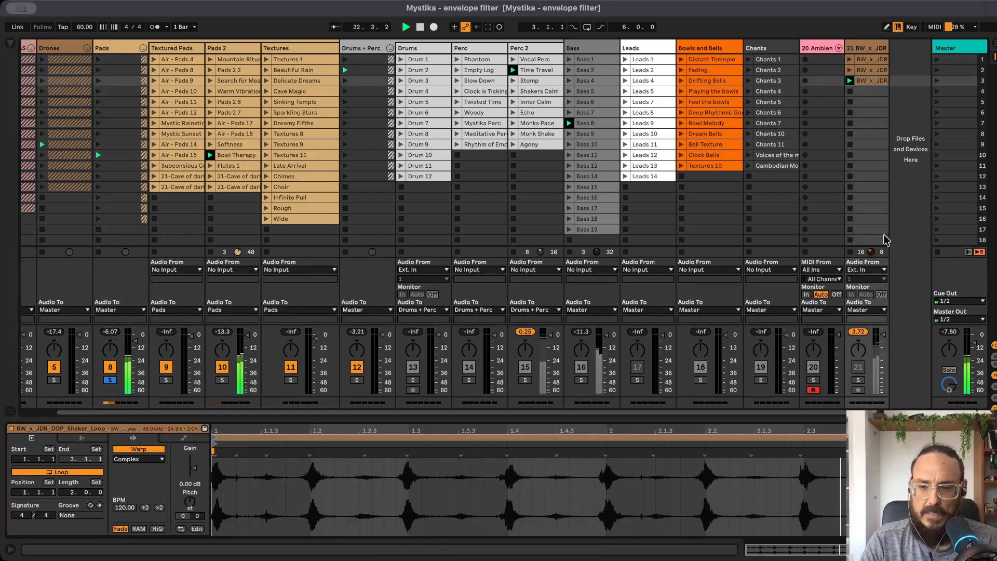
click(859, 380)
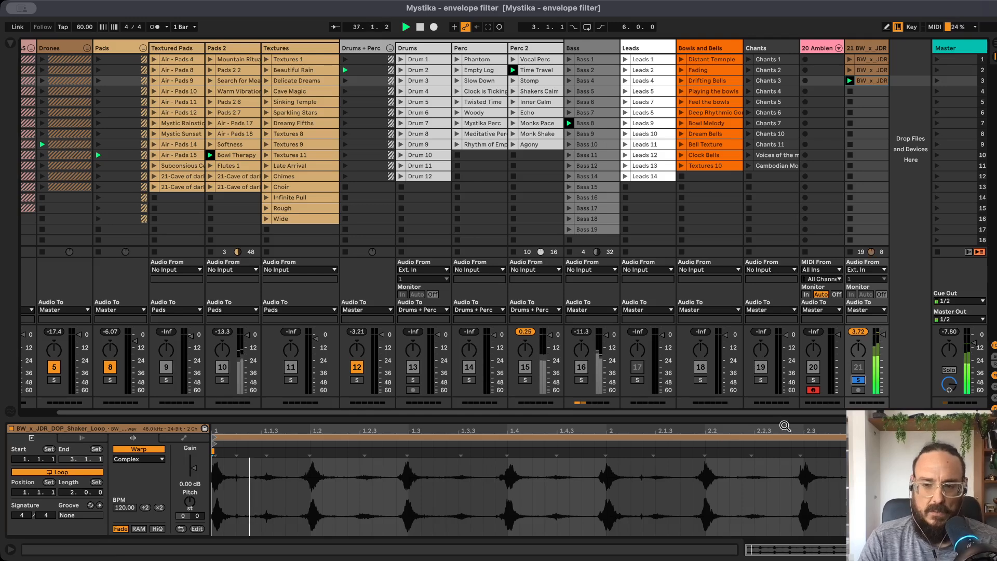
click(857, 382)
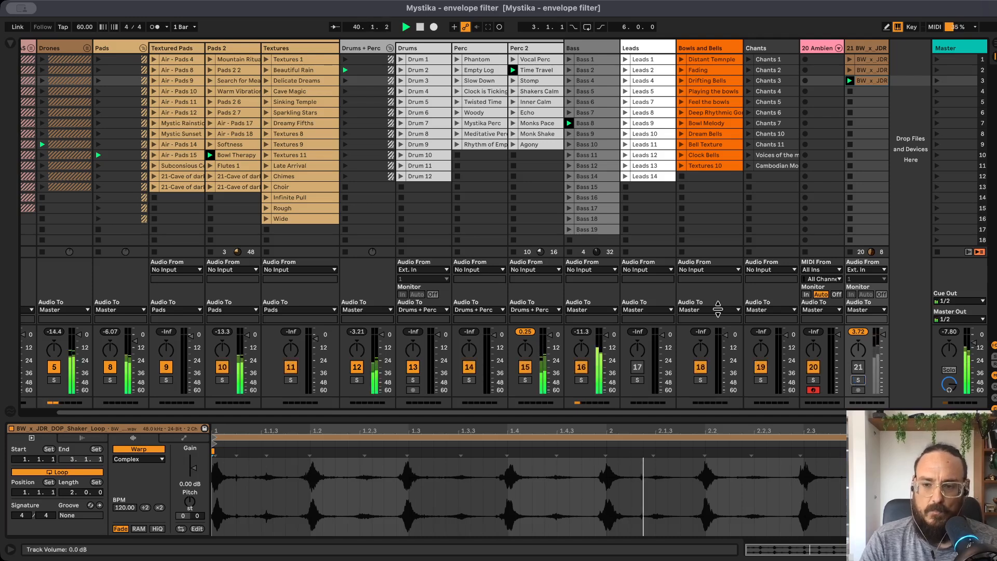
- Turn on Sidechain in the Pads track's Auto Filter, with 21-BW x JDR as the audio source, tapped Pre FX
scroll(260, 188, left, 2)
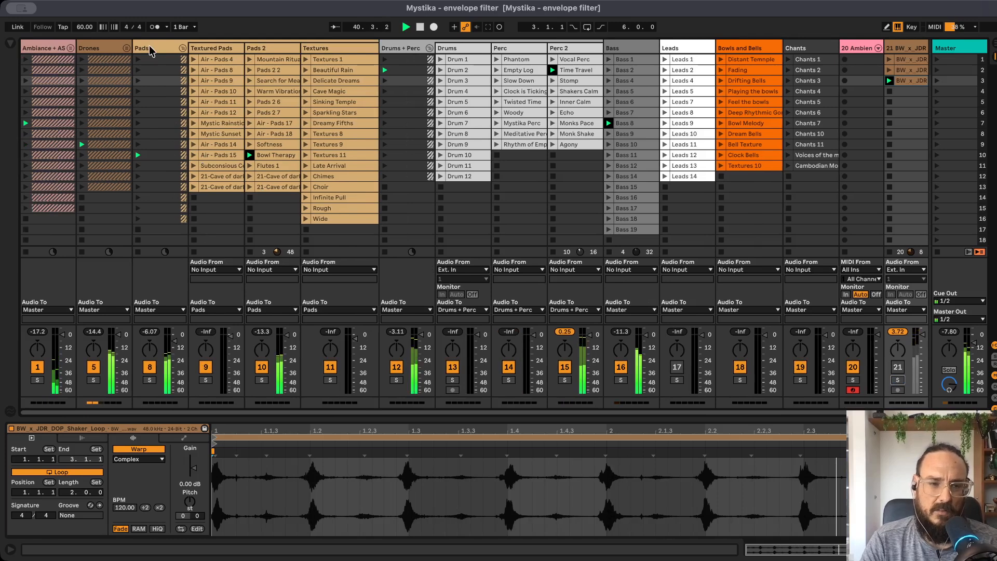
click(156, 81)
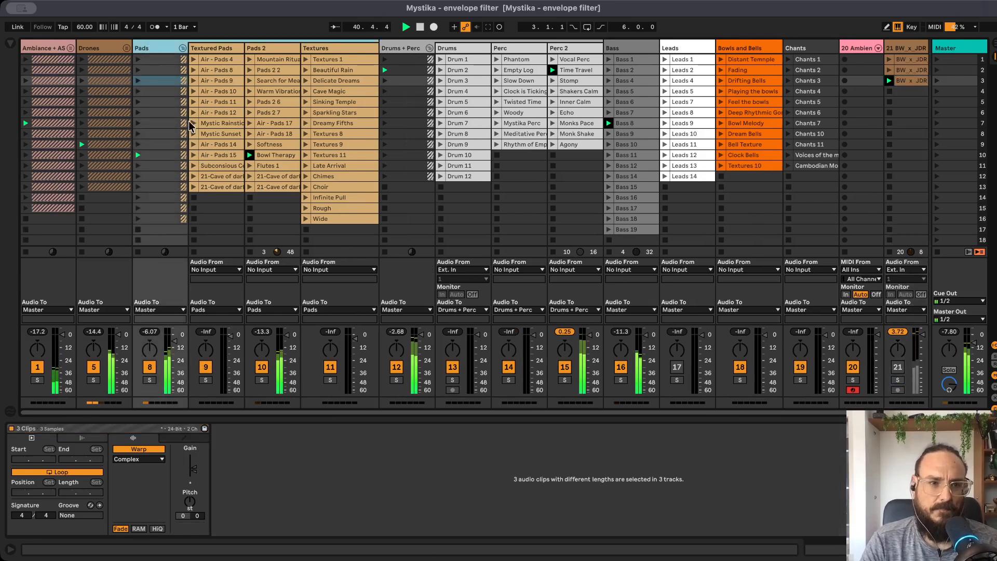
double_click(146, 48)
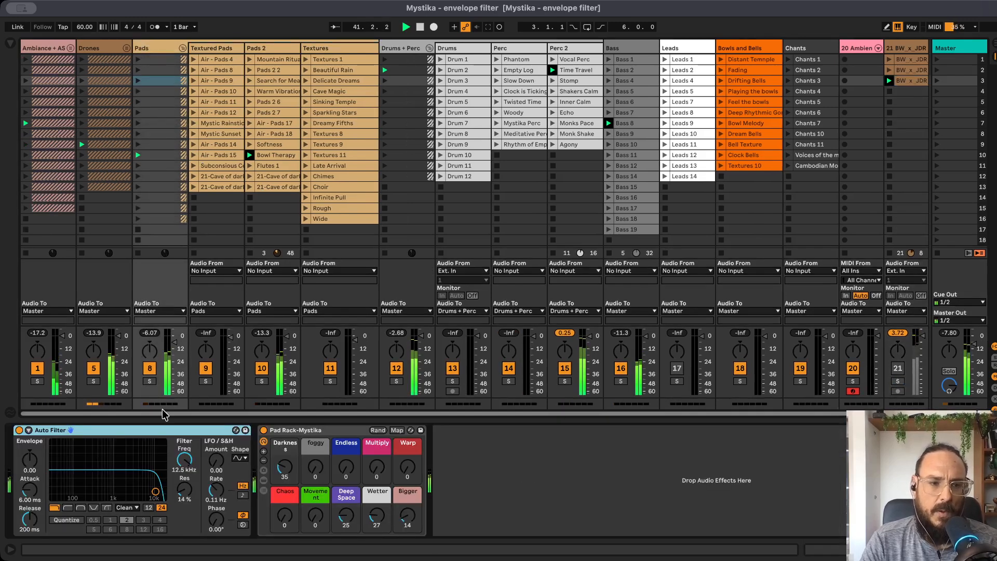
click(29, 431)
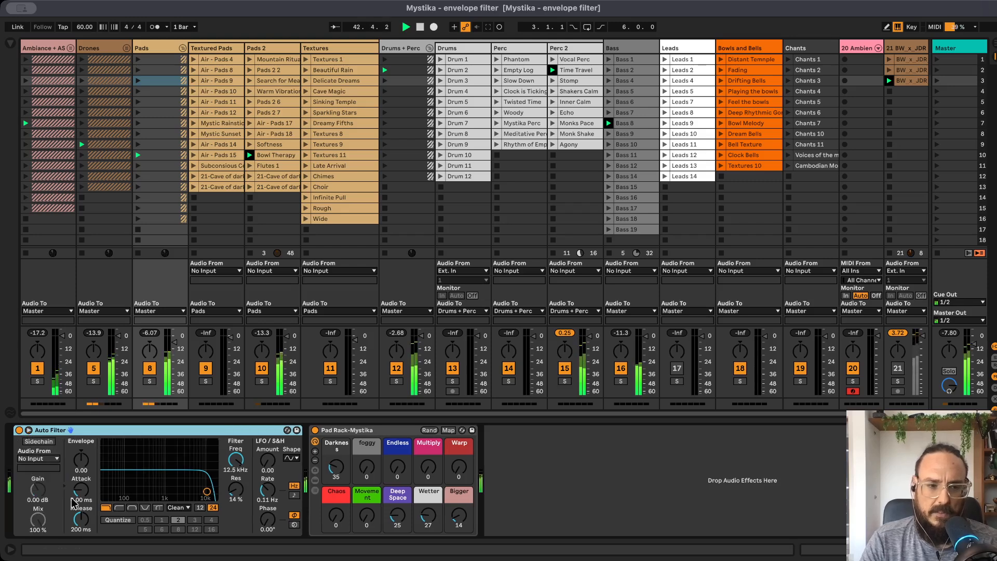
click(44, 442)
click(44, 442)
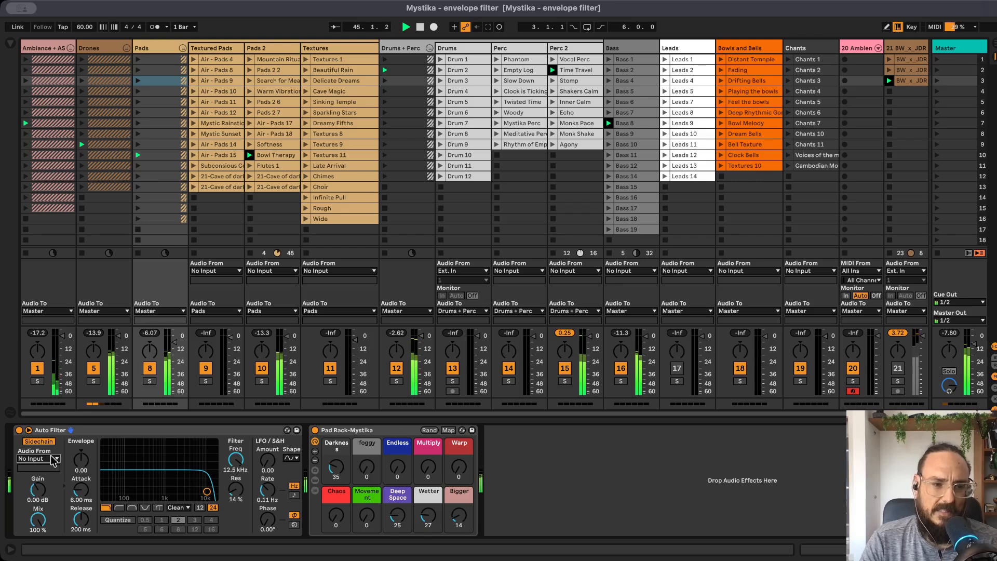
click(74, 413)
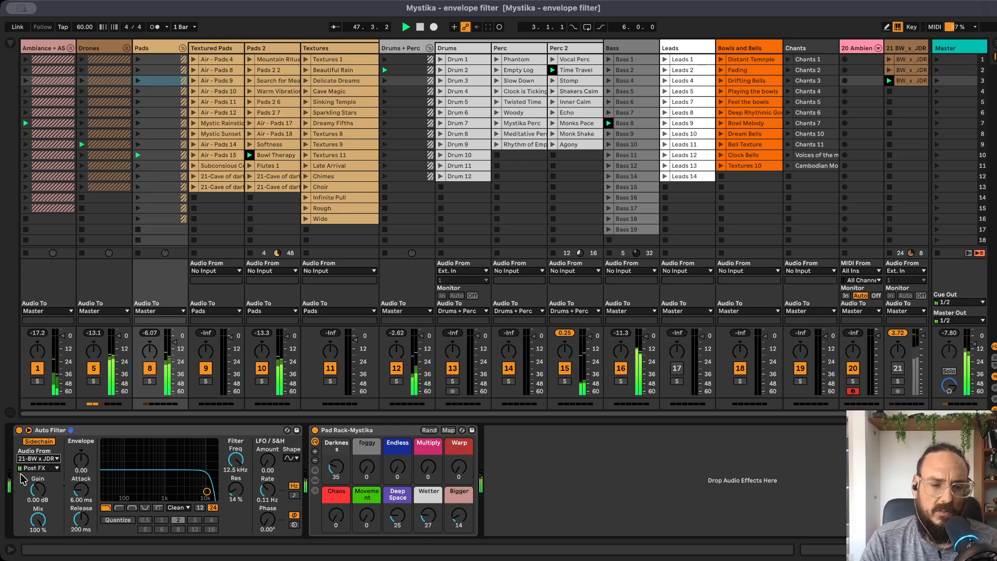
click(50, 477)
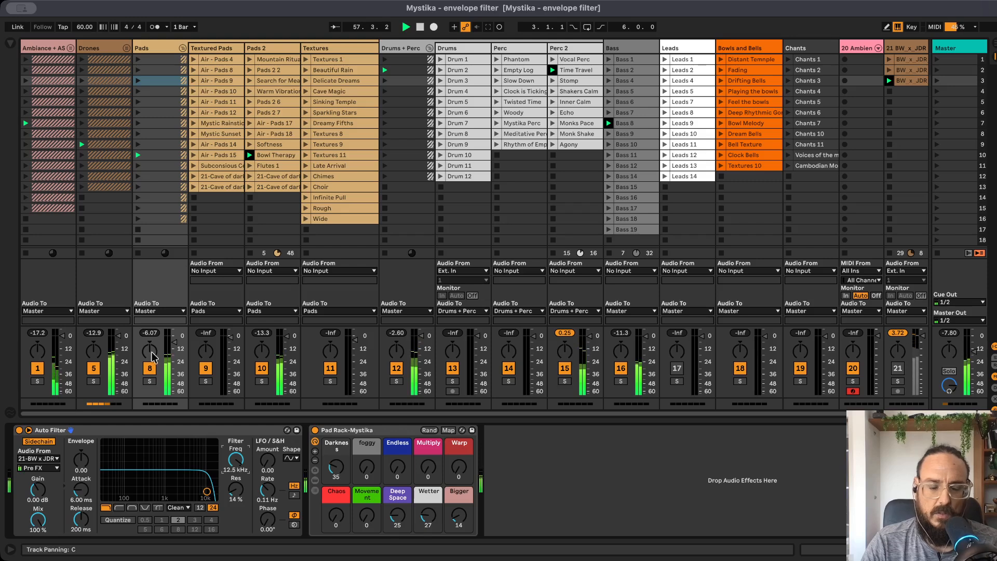
- Solo the Pads track and set its Auto Filter's frequency to 26.0 Hz and envelope amount to 127
click(150, 382)
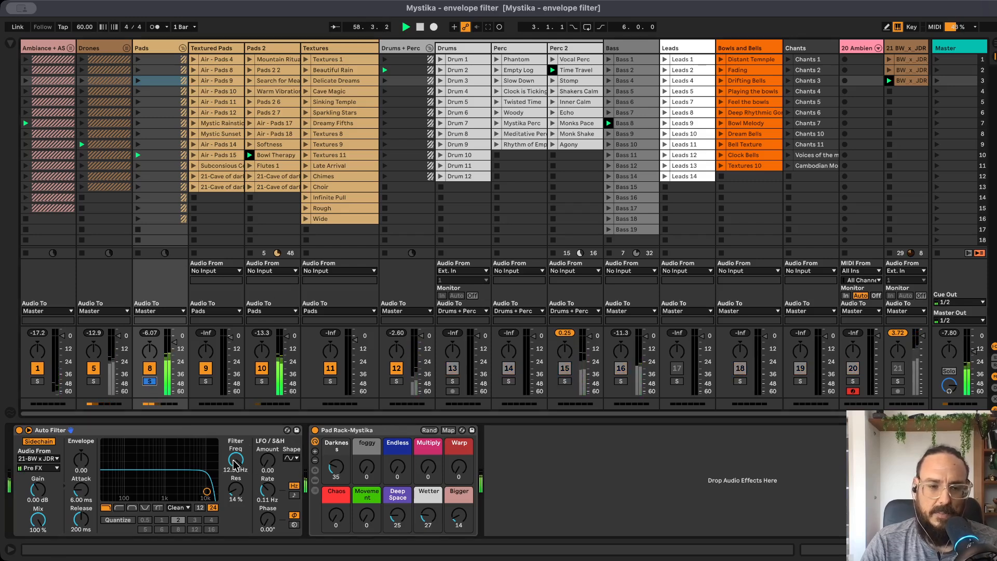
drag(235, 459, 236, 548)
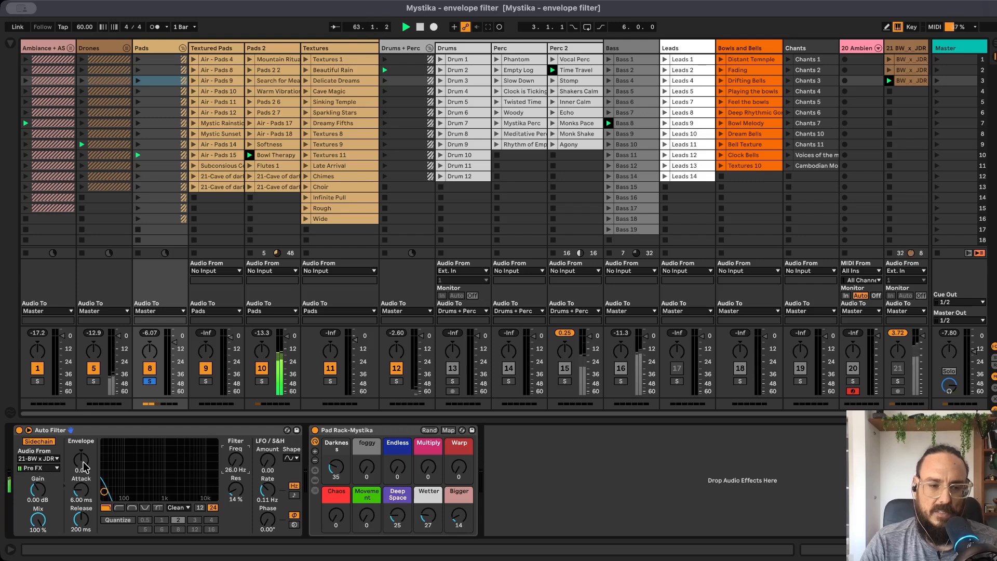
drag(81, 460, 81, 410)
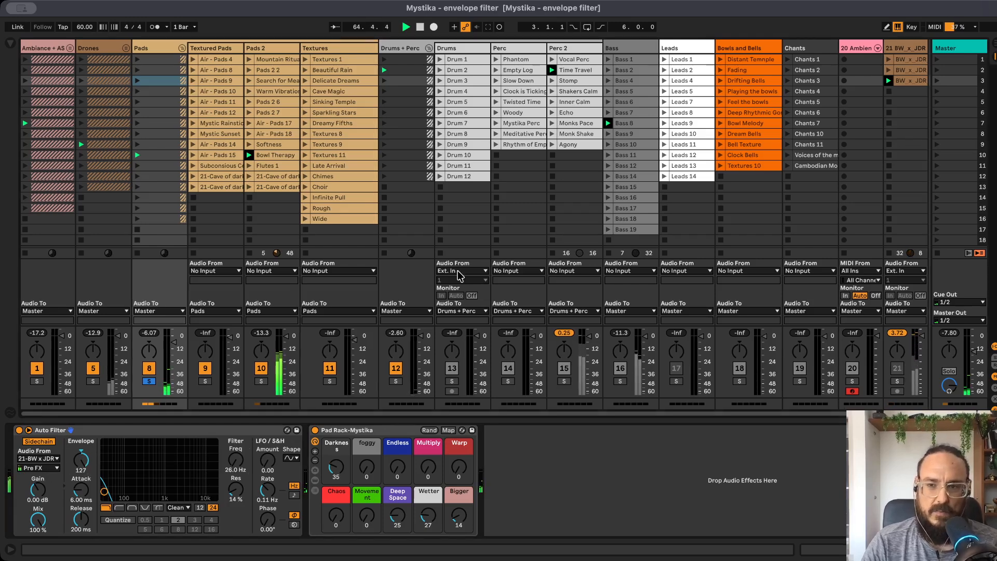
- Review the waveform of the BW x JDR shaker loop clip on track 21 and return to the Pads track's devices
scroll(438, 271, right, 3)
click(883, 82)
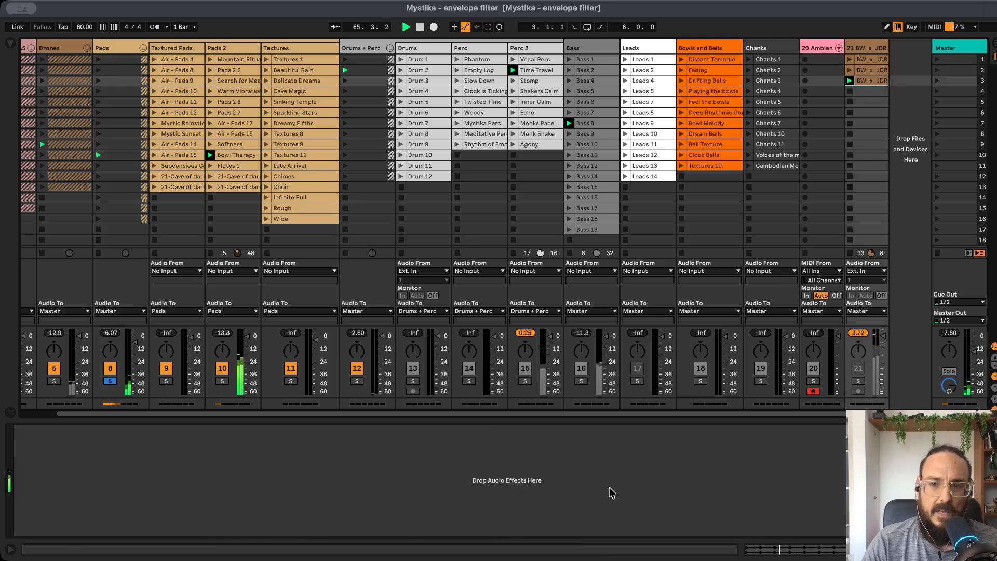
double_click(875, 81)
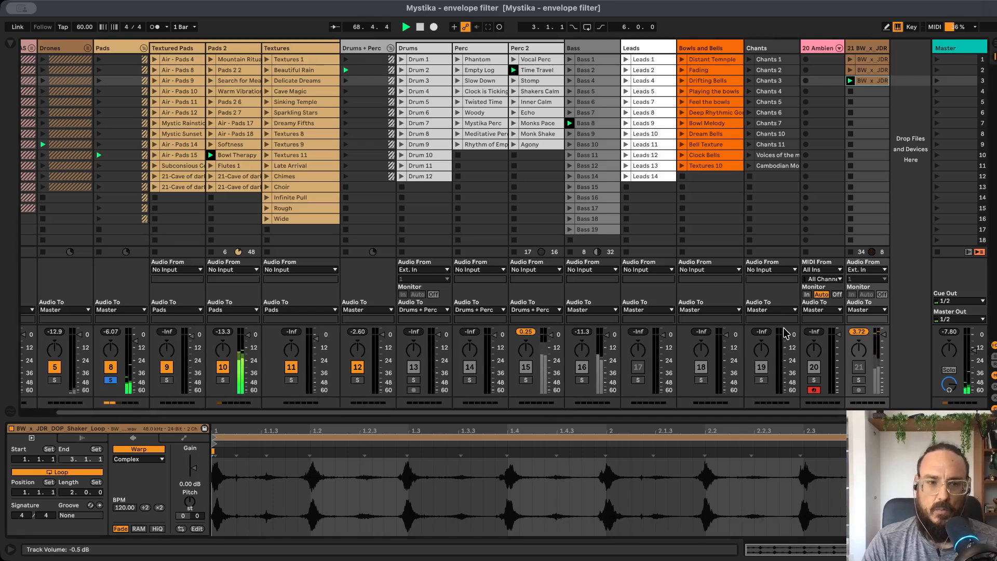
scroll(786, 333, left, 3)
click(150, 45)
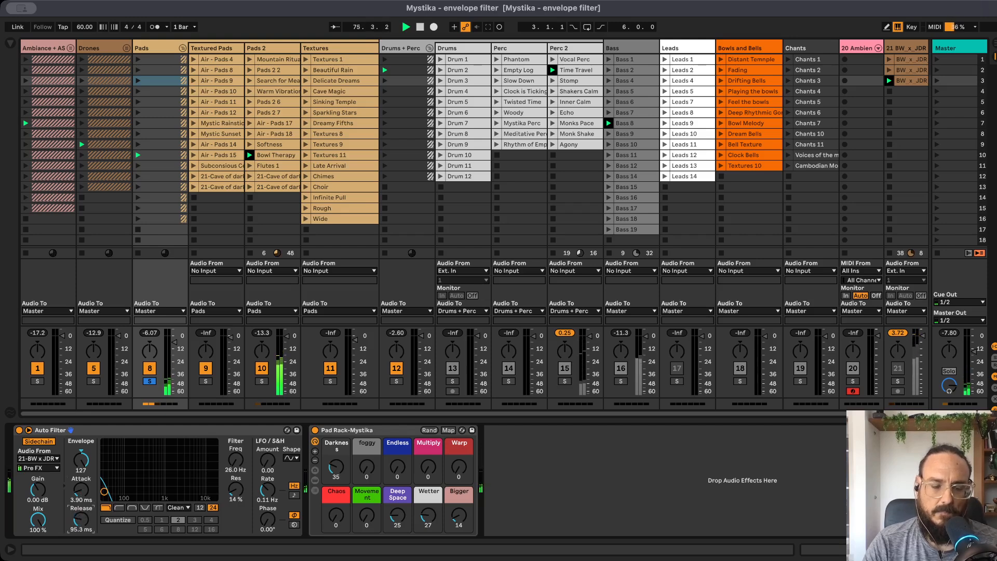
- Try the Pads Auto Filter with frequency up to about 148 Hz and back at 26.0 Hz, gain 4.32 dB and release 130 ms
drag(81, 521, 85, 525)
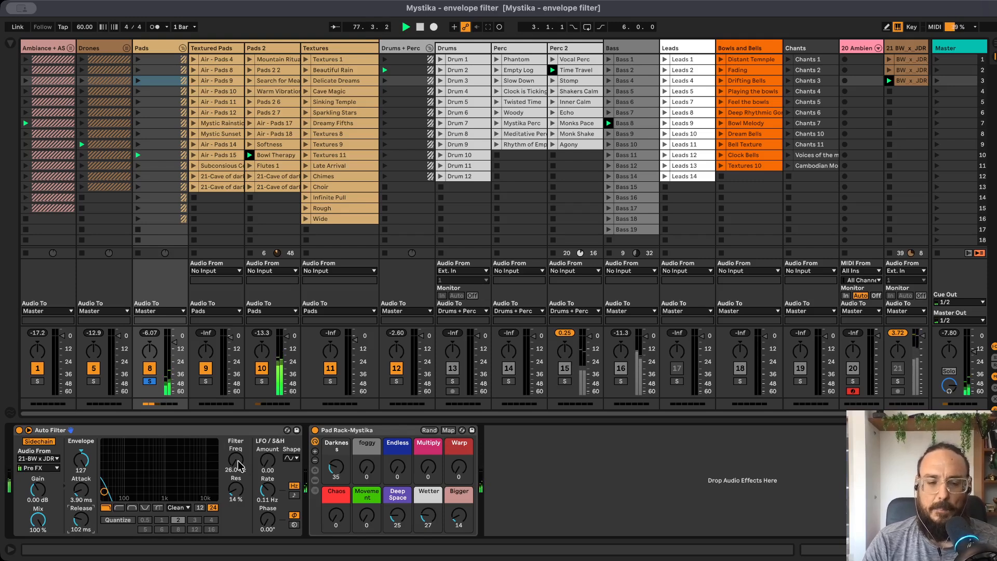
drag(235, 459, 236, 433)
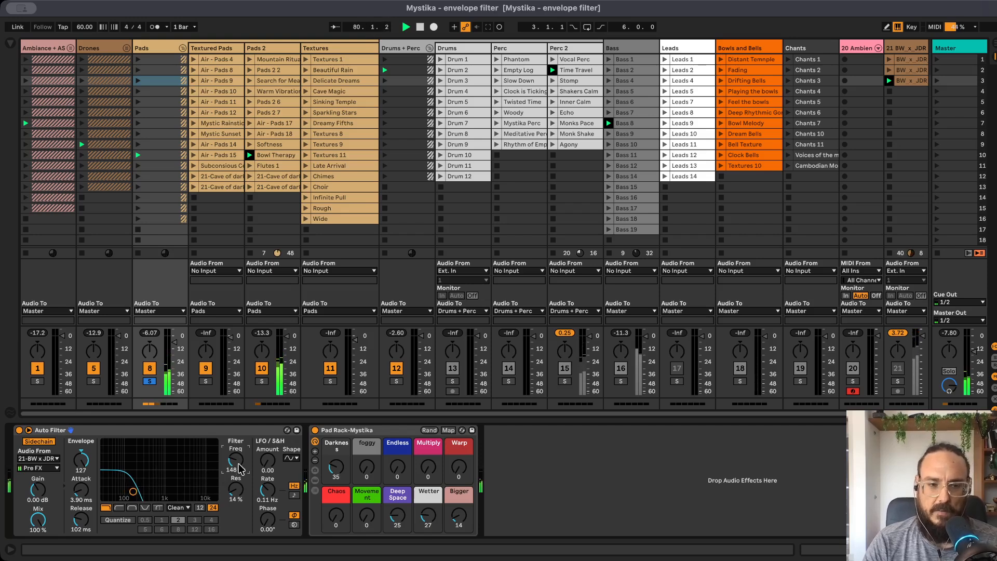
drag(236, 465, 237, 488)
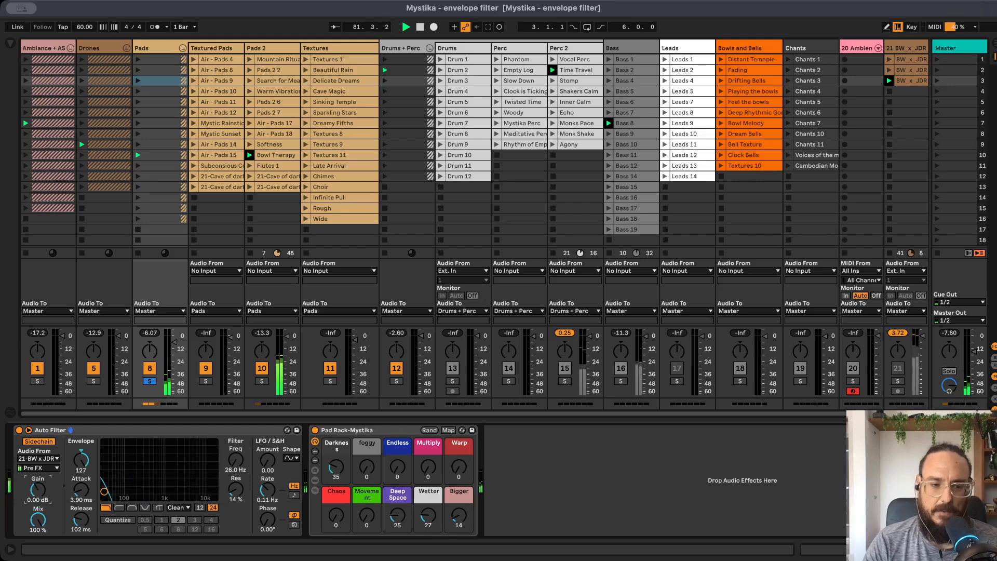
drag(38, 489, 38, 486)
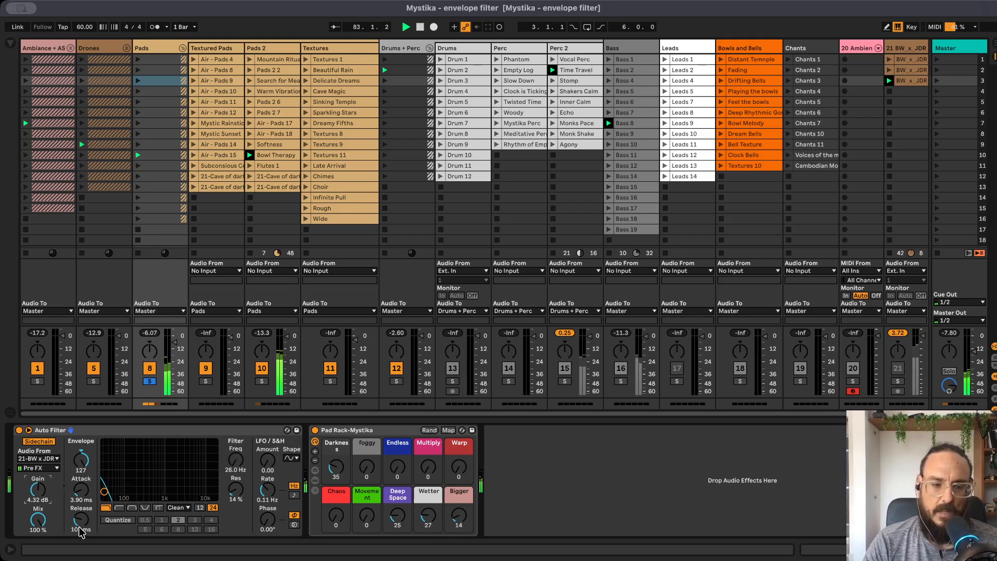
drag(80, 520, 81, 518)
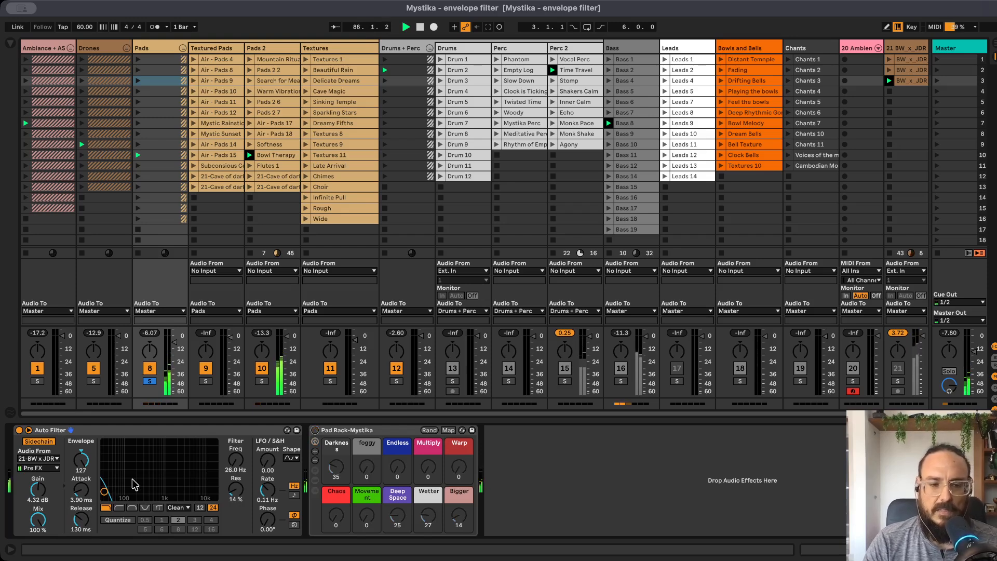
- Check track 21 for audio effects and return to the Auto Filter on the Pads track
scroll(381, 336, right, 2)
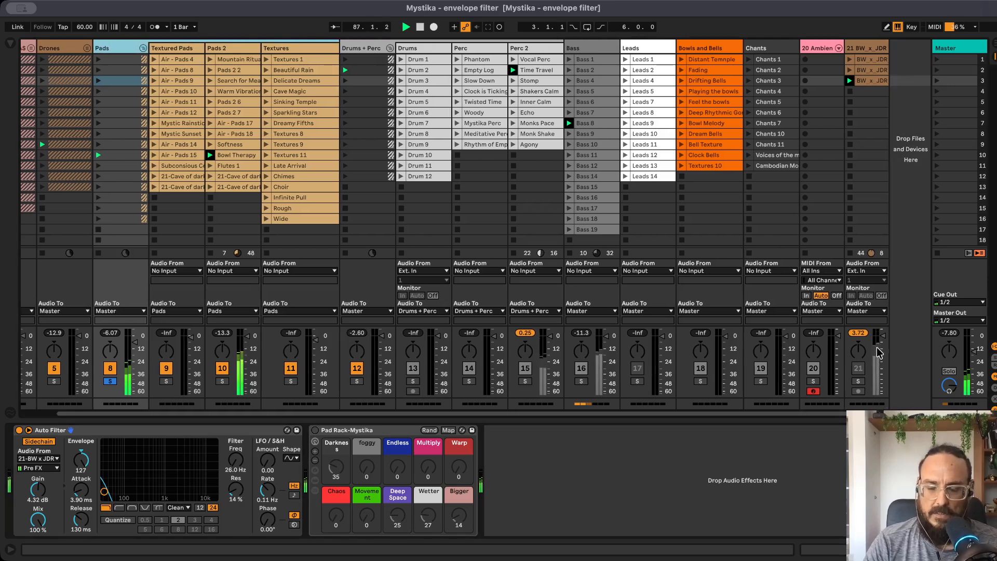
click(874, 49)
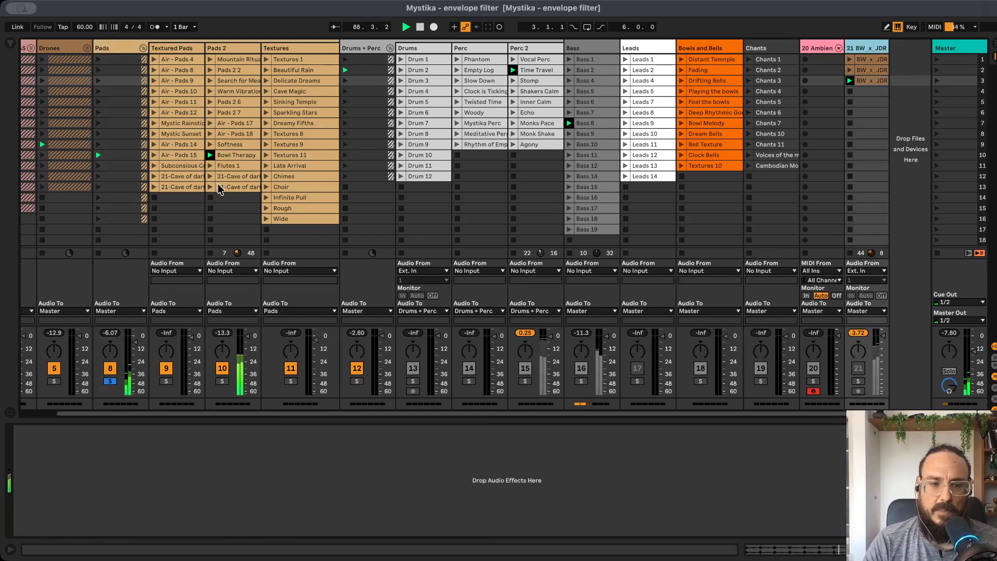
click(110, 49)
click(150, 431)
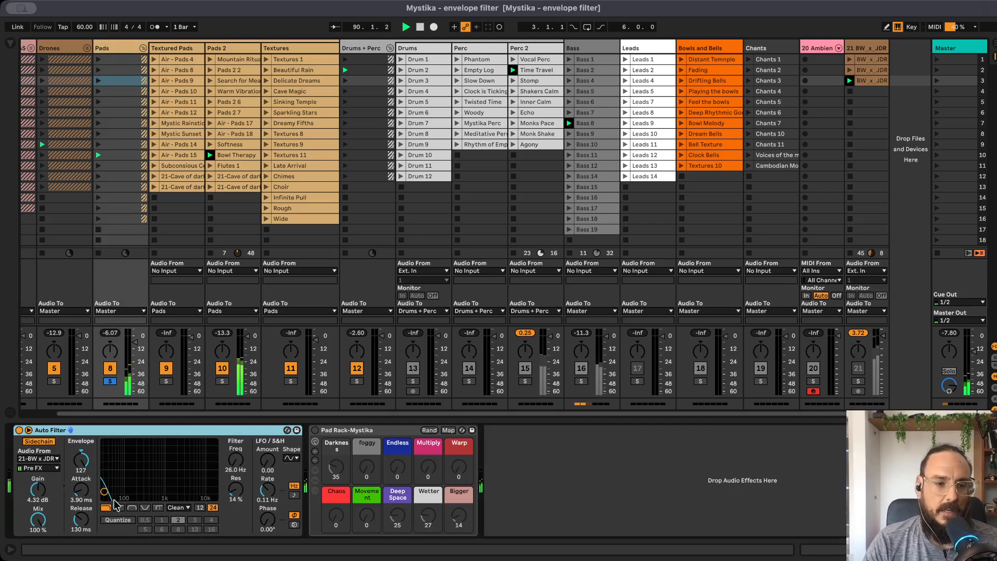
- Set the Auto Filter's sidechain gain to 6.54 dB and its envelope release to 222 ms
drag(38, 491, 38, 482)
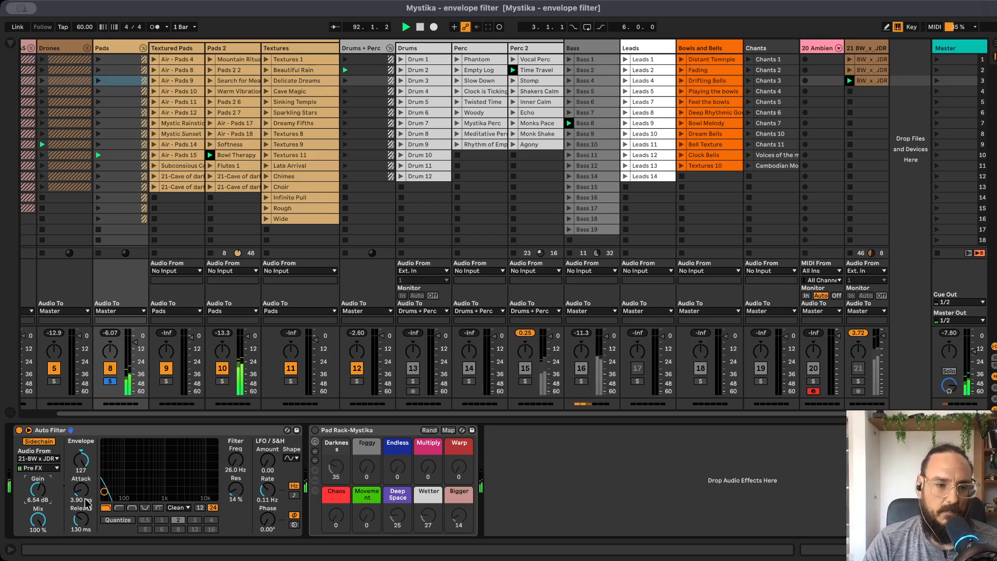
drag(83, 527, 81, 515)
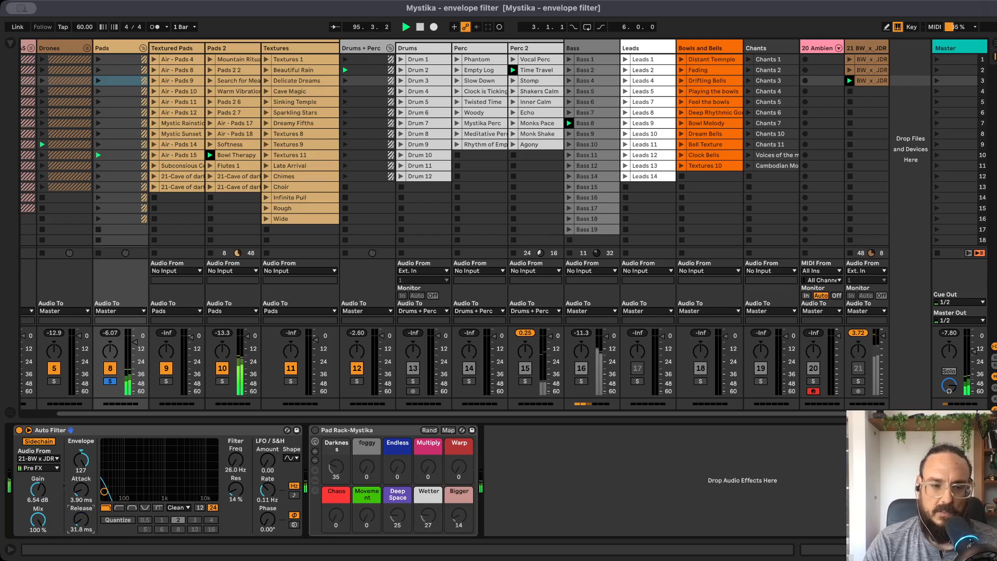
drag(81, 519, 80, 518)
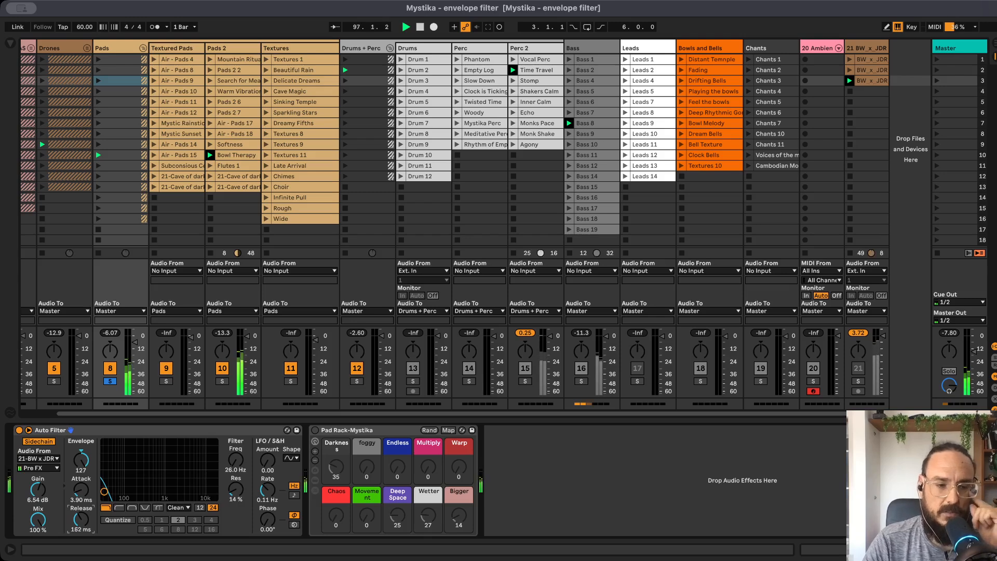
drag(81, 519, 80, 519)
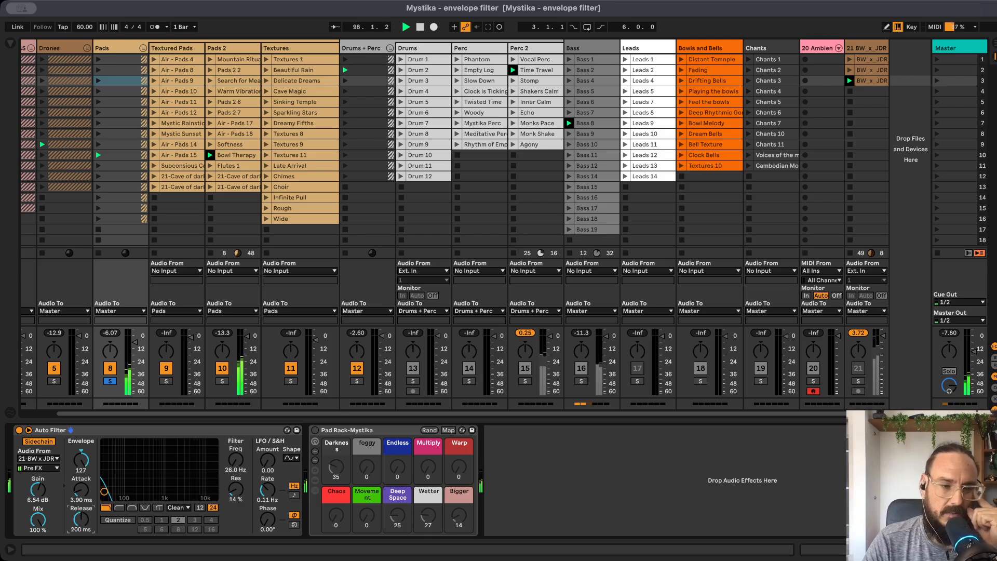
click(82, 531)
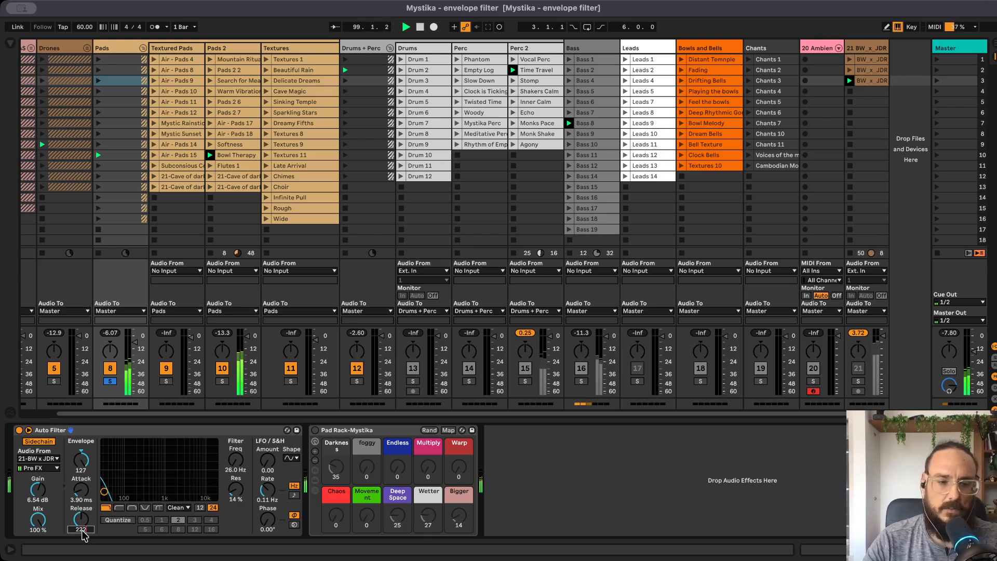
key(Return)
- Set the Auto Filter's envelope attack to 2.20 ms
click(81, 500)
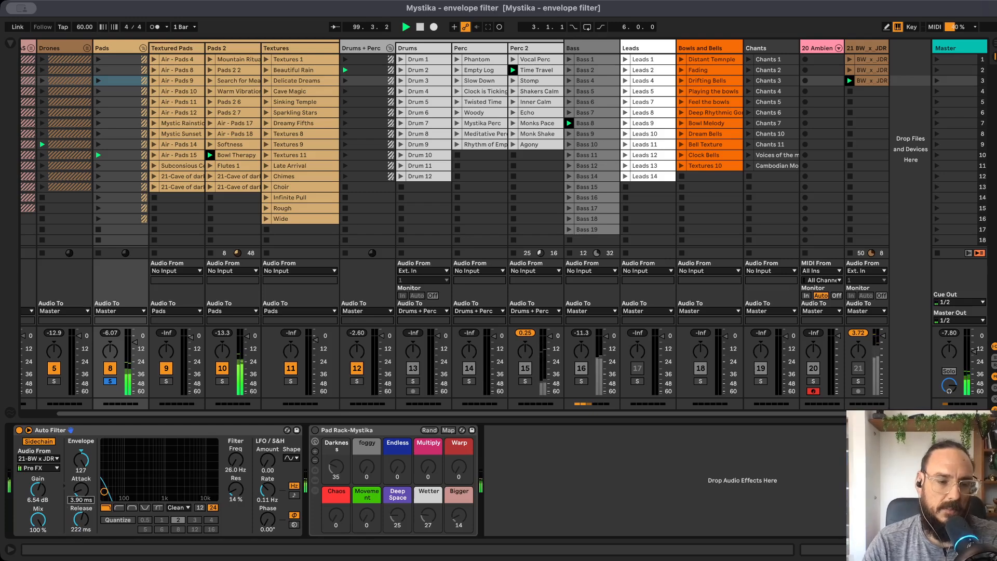
text(2.2)
key(Return)
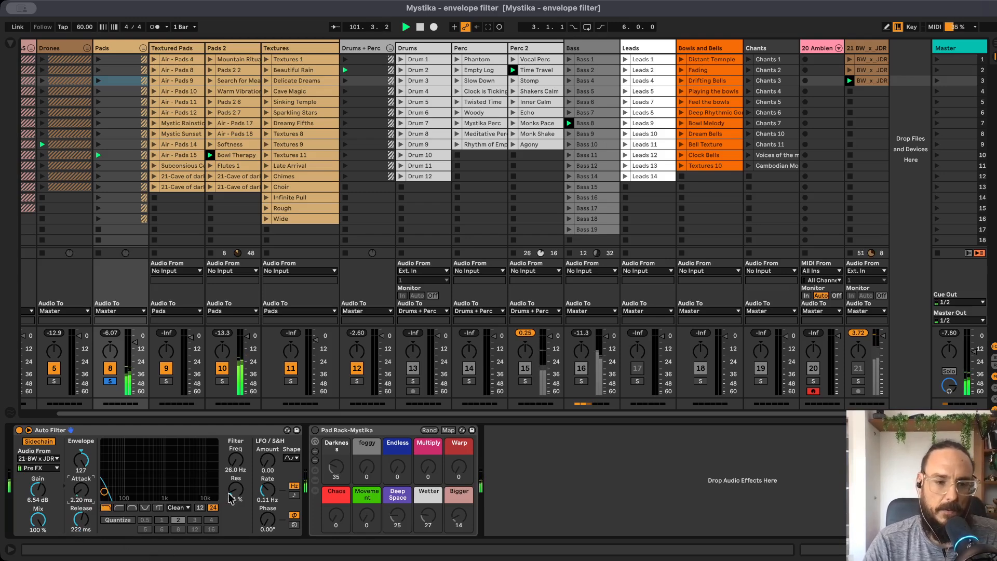
- Adjust the Auto Filter's resonance and frequency by ear, ending at 22 % resonance and 70.7 Hz
drag(236, 489, 236, 475)
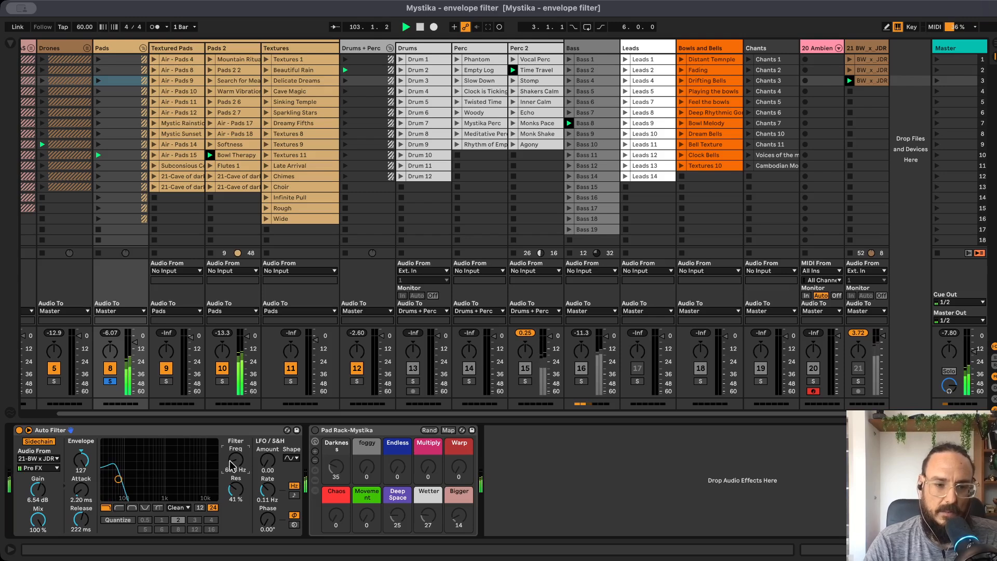
drag(236, 461, 236, 481)
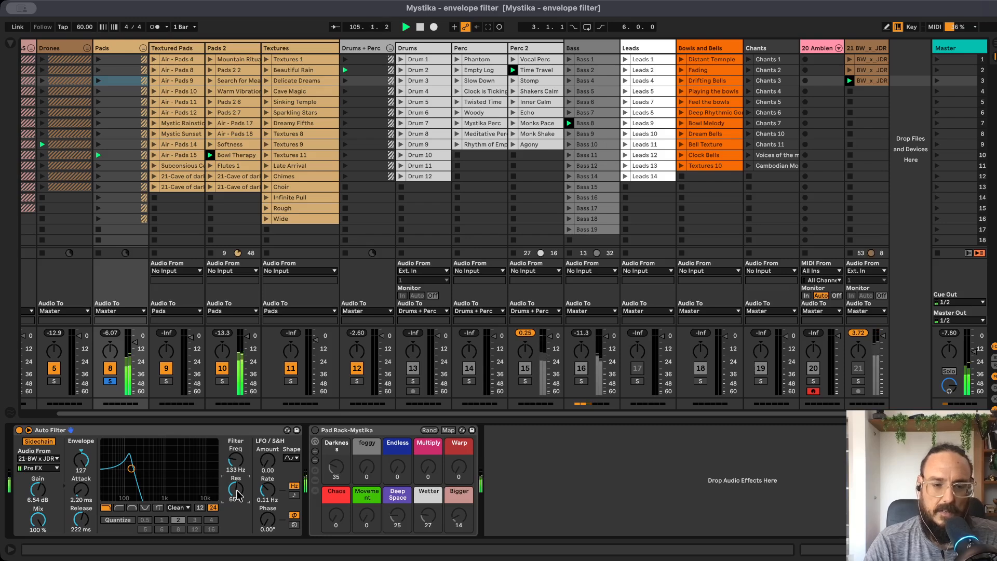
drag(237, 484, 236, 497)
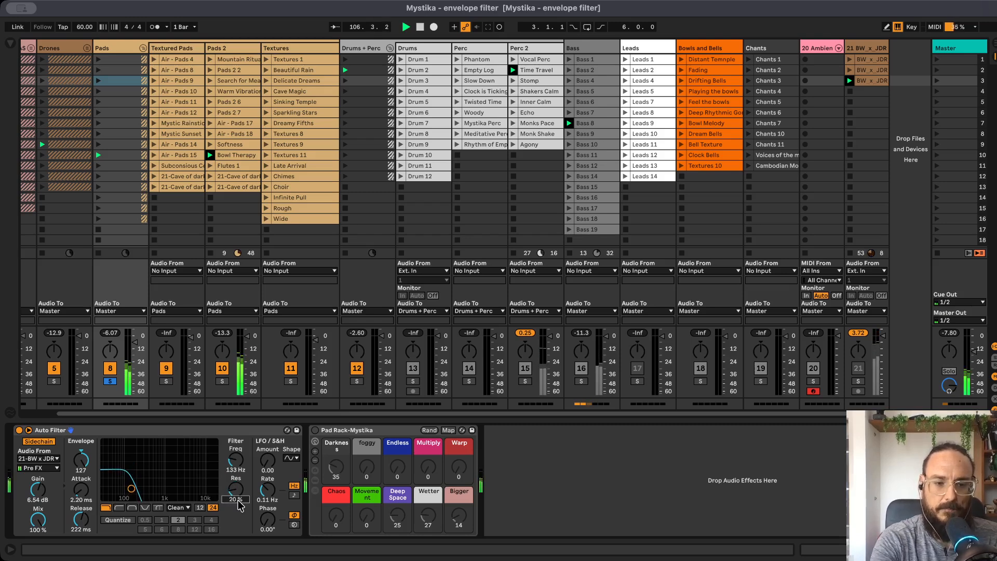
drag(236, 460, 236, 471)
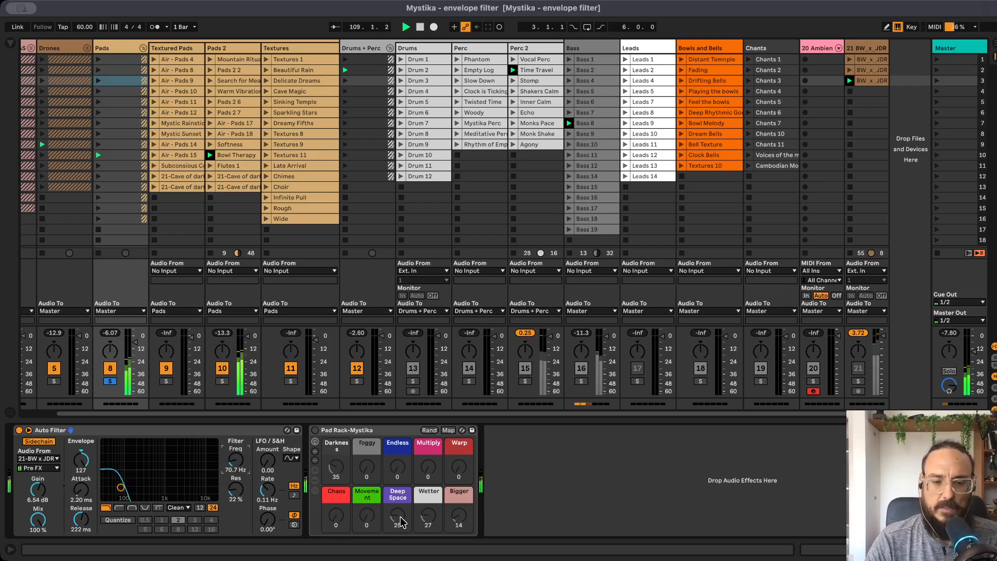
- Turn on the Pad Rack-Mystika effect rack on the Pads track
drag(427, 522, 427, 511)
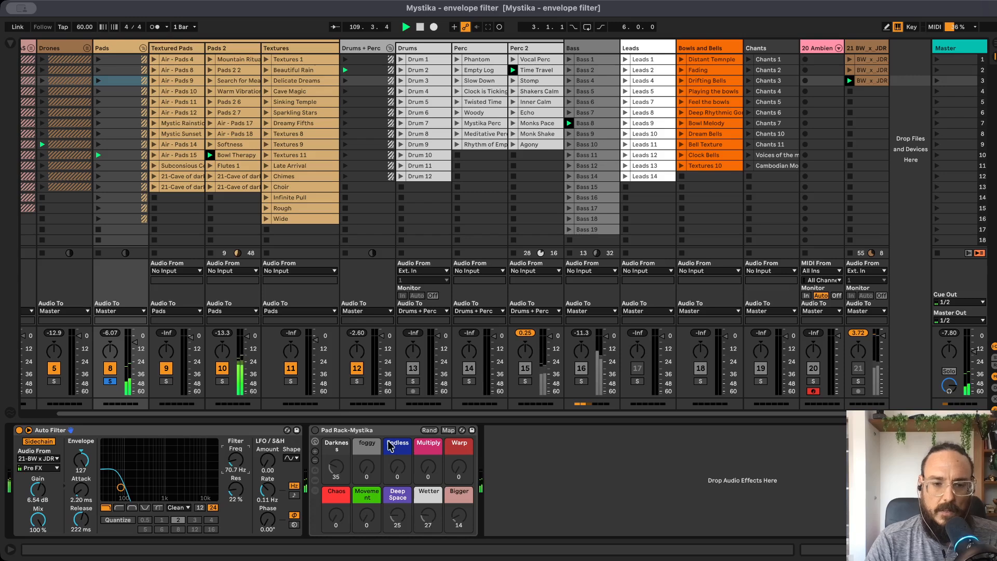
click(315, 431)
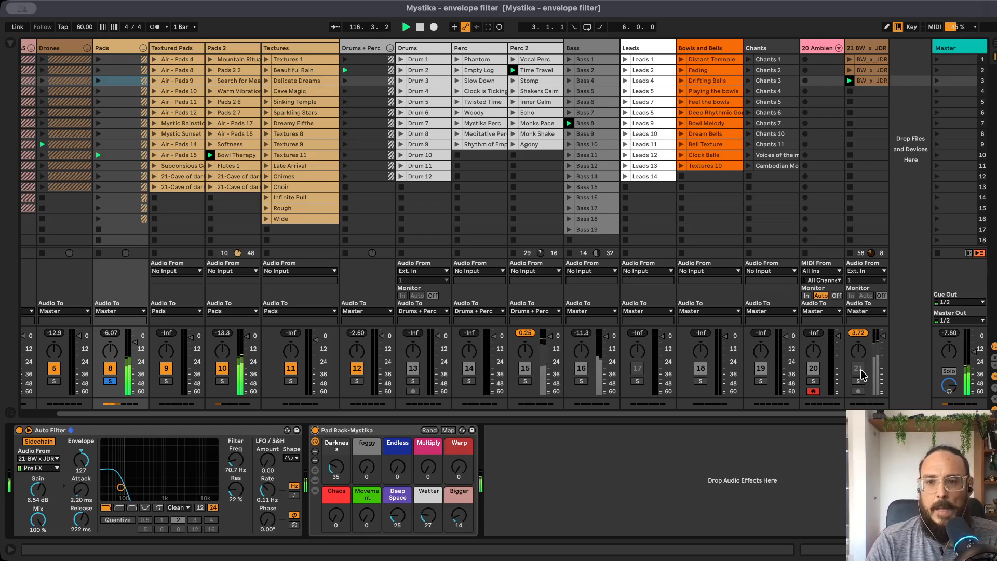
- Open and launch the bongo loop in track 21's second slot and double its clip tempo to 120.00 BPM
click(874, 70)
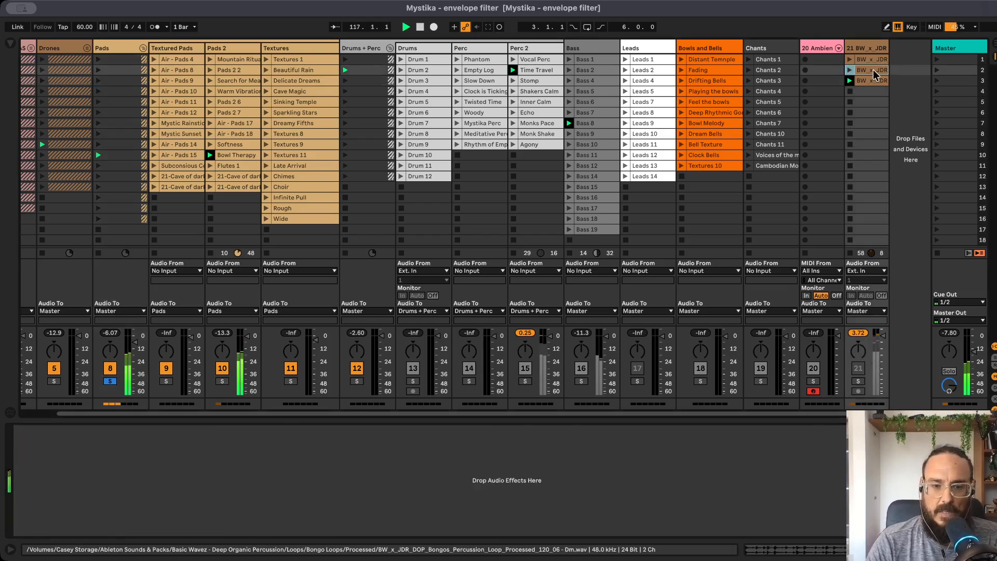
double_click(875, 72)
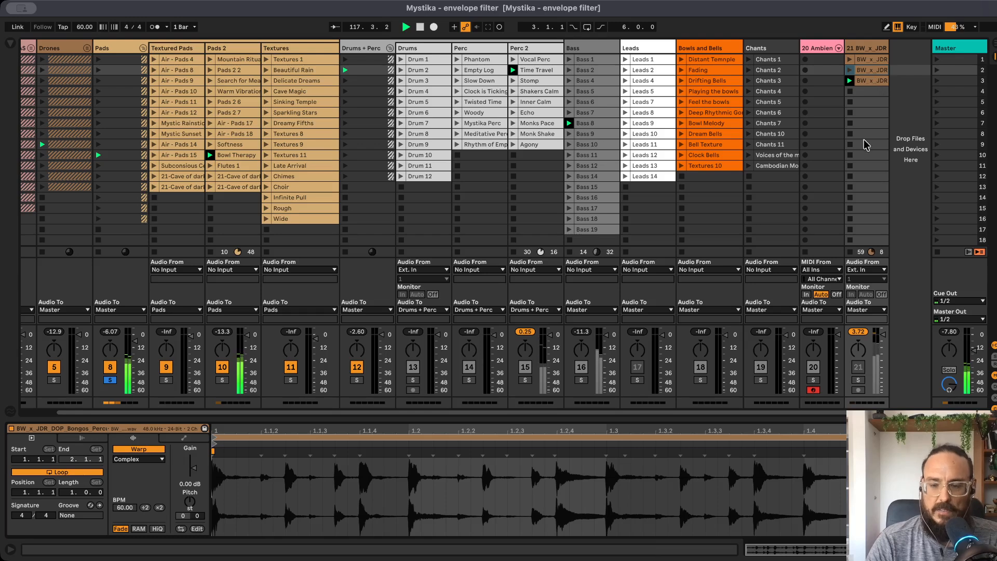
click(851, 70)
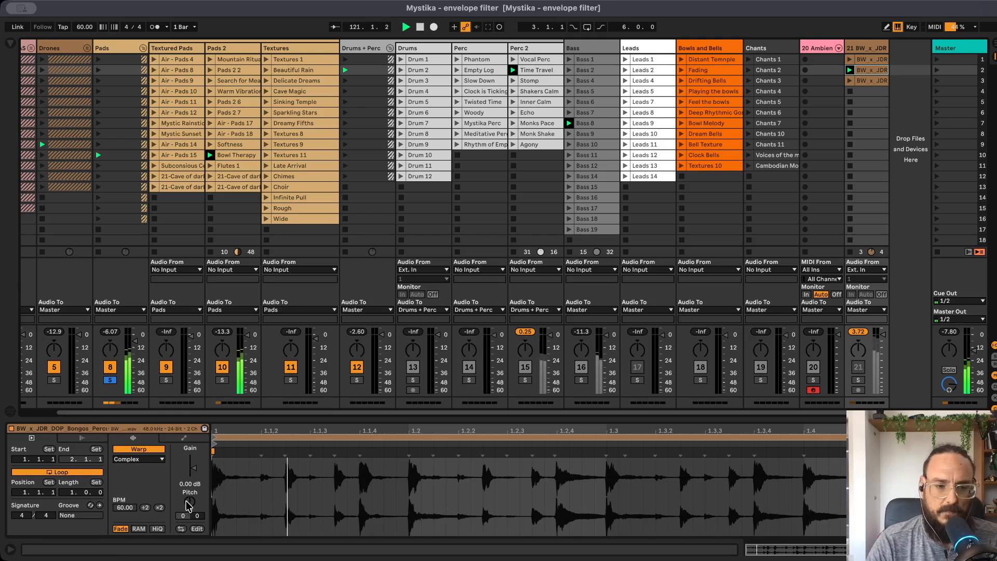
click(160, 508)
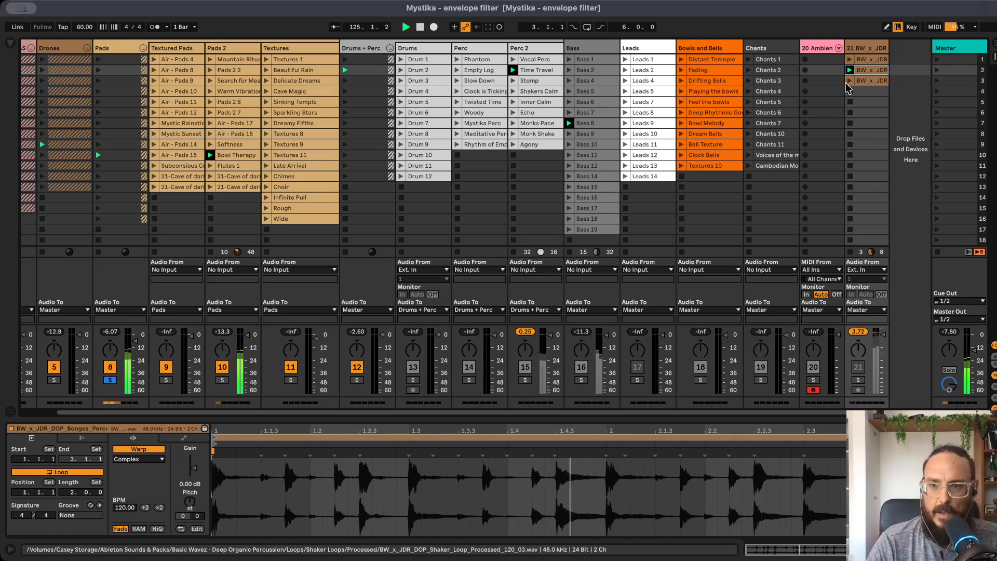
- Open and launch the bongo loop in track 21's first slot and raise its clip gain to 2.25 dB
click(863, 60)
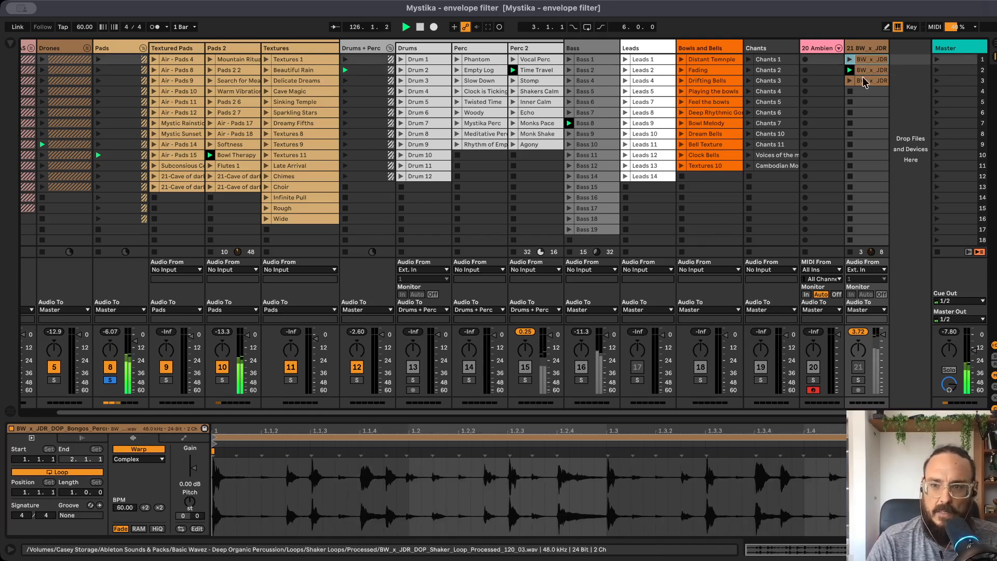
click(850, 60)
drag(193, 472, 192, 467)
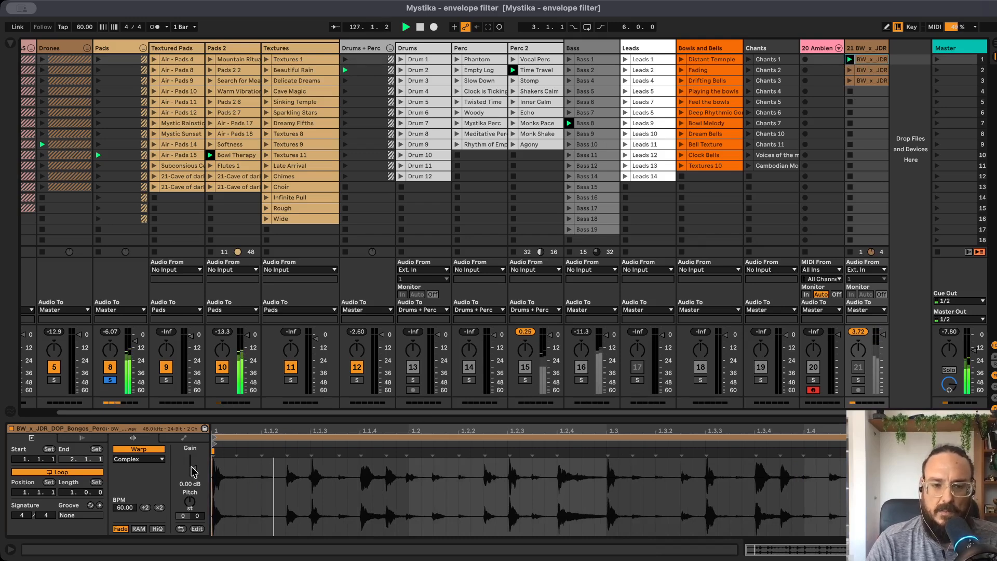
drag(192, 468, 193, 466)
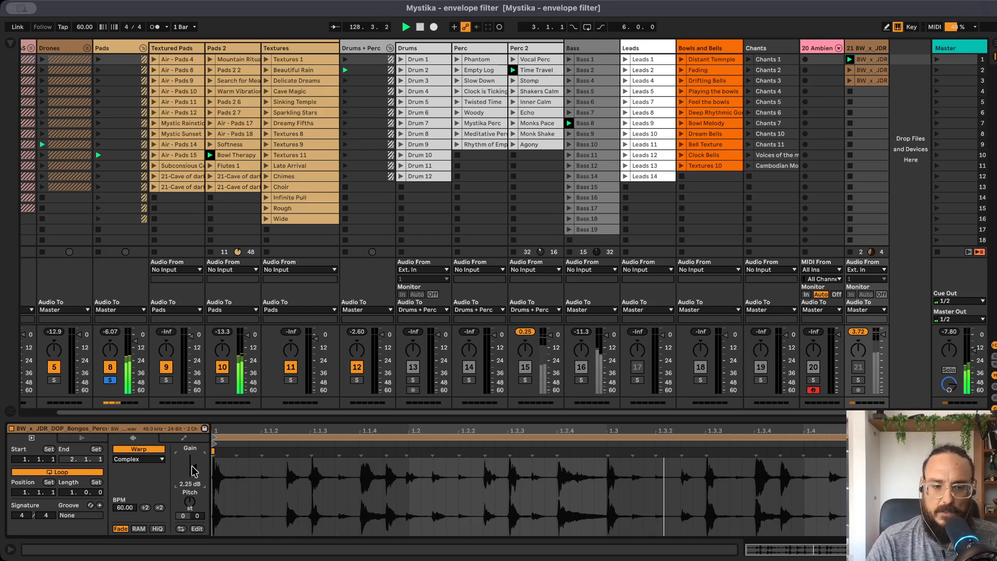
- Set the first bongo loop's clip tempo to 120.00 BPM and its clip gain to 3.31 dB
click(145, 507)
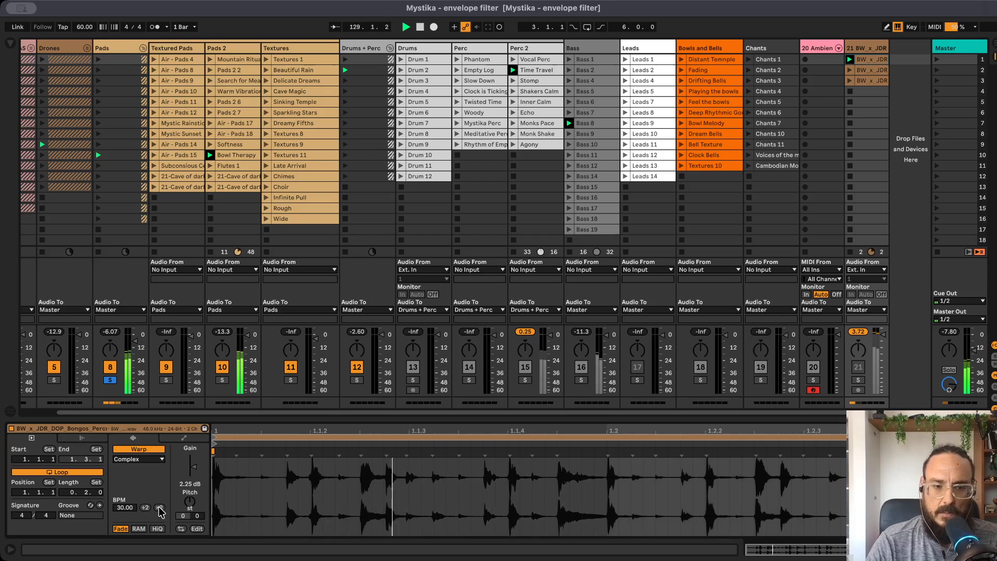
click(159, 508)
click(159, 508)
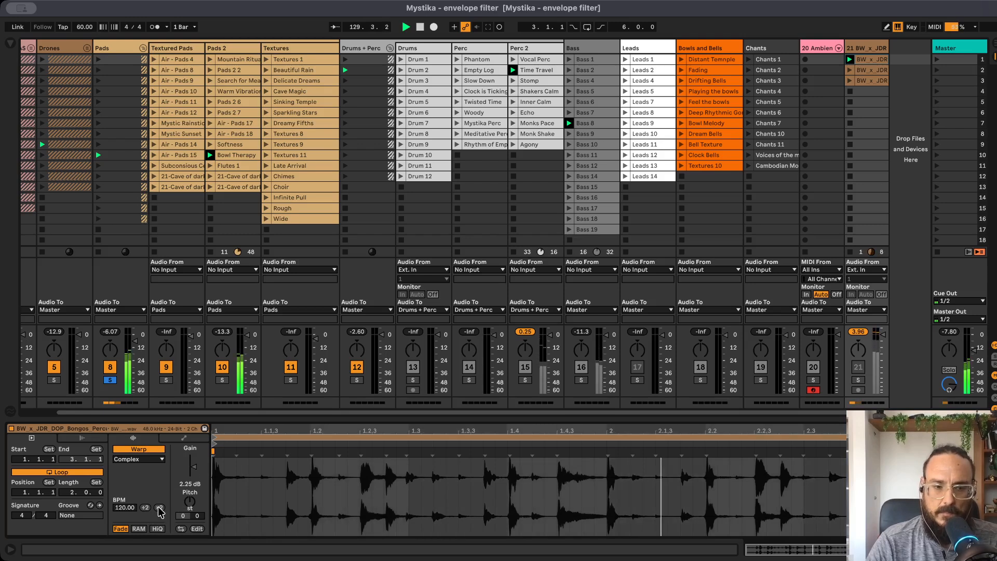
drag(192, 466, 193, 463)
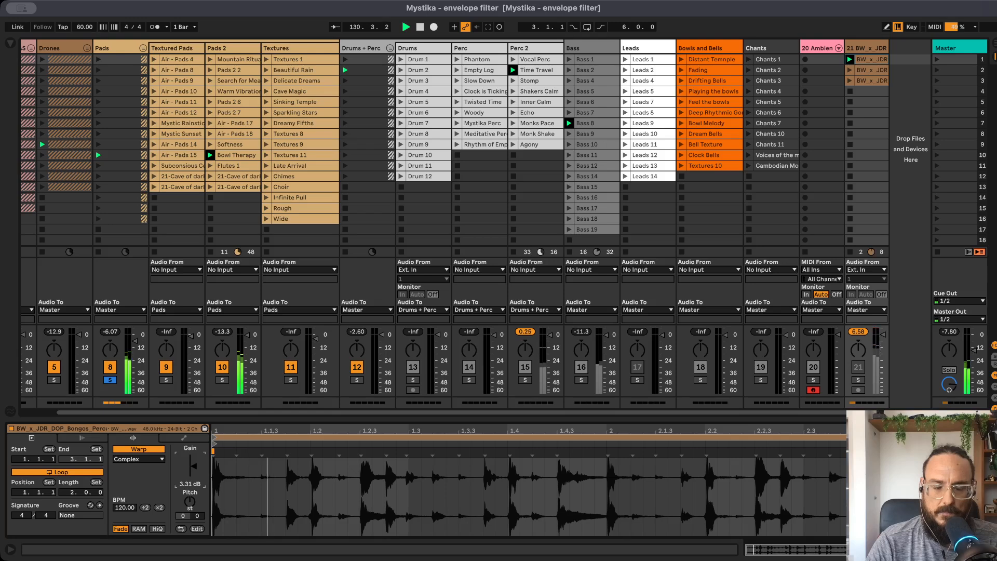
- Release the solo on the Pads track and launch the shaker loop in track 21's third slot
scroll(311, 356, left, 2)
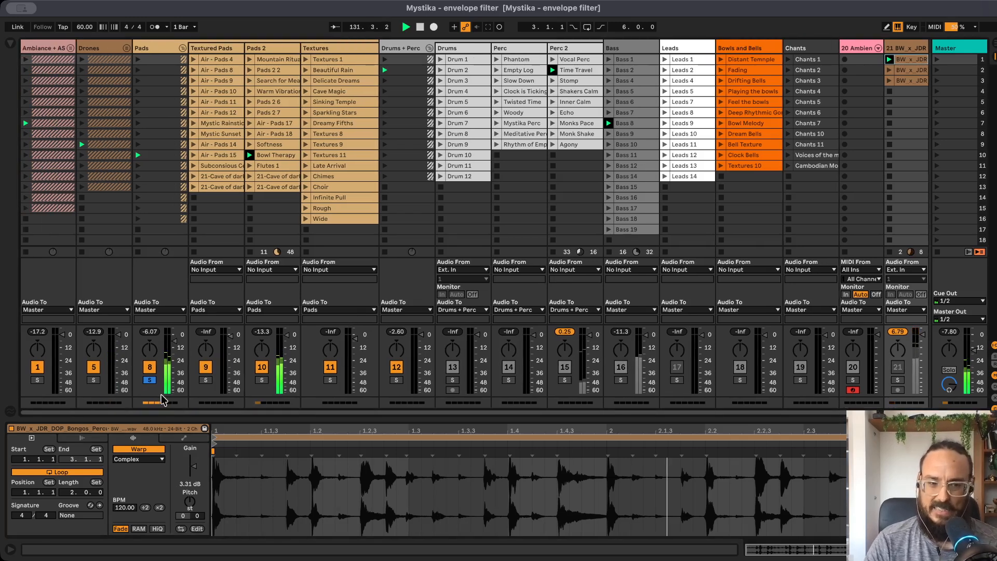
click(149, 383)
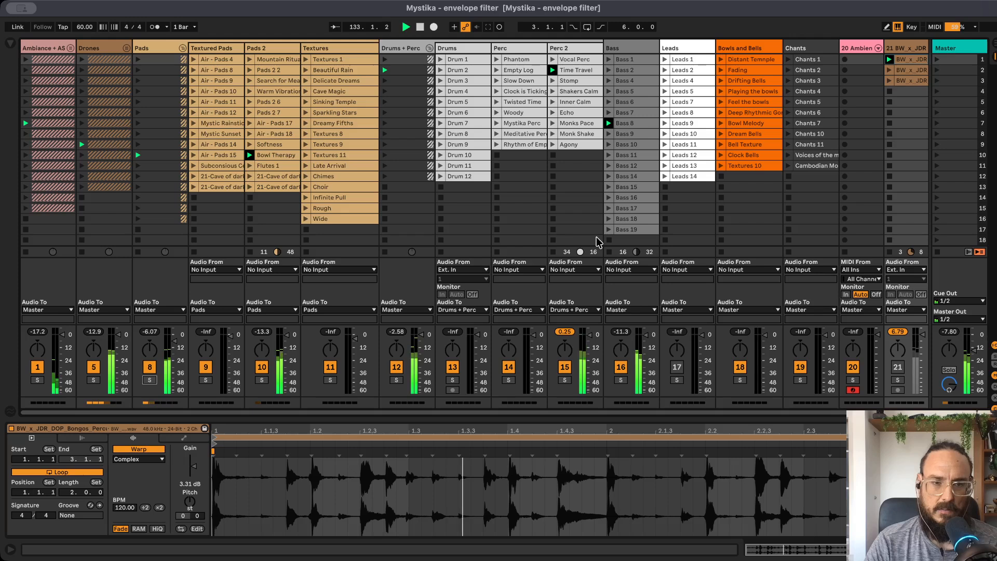
scroll(598, 241, right, 2)
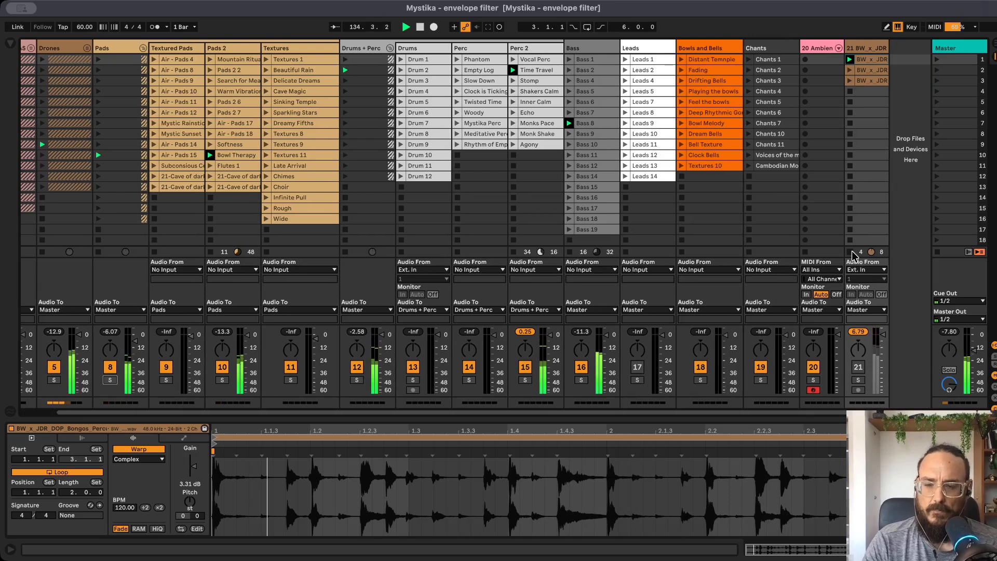
click(851, 82)
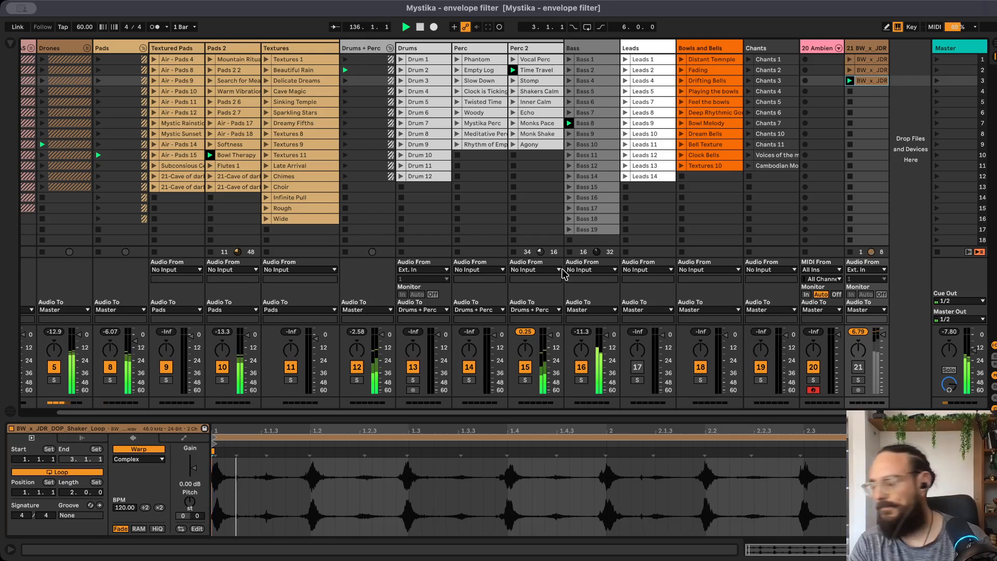
- Bypass the Auto Filter on the Pads track for comparison and examine the playing Bowl Therapy clip in Pads 2
scroll(339, 275, left, 3)
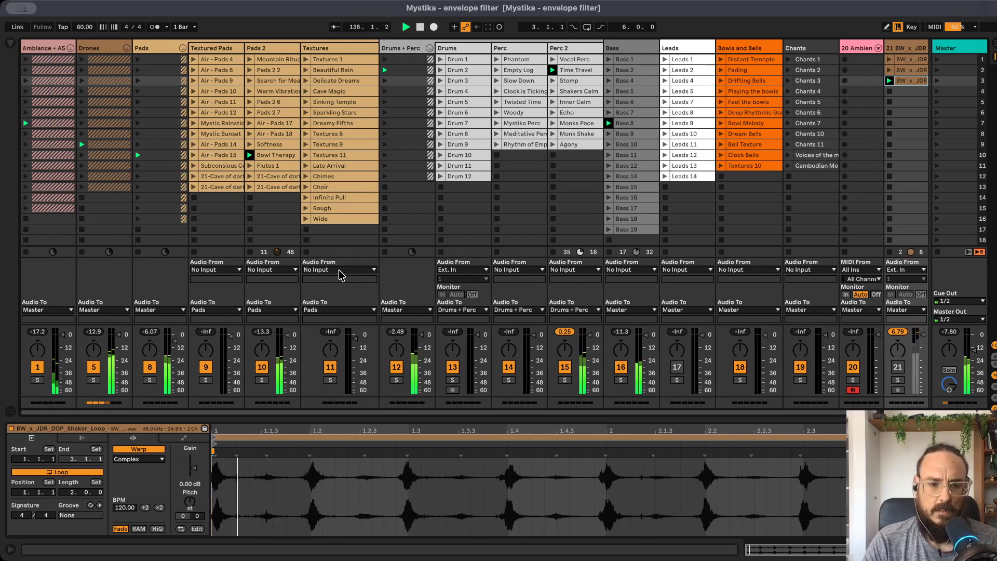
click(157, 49)
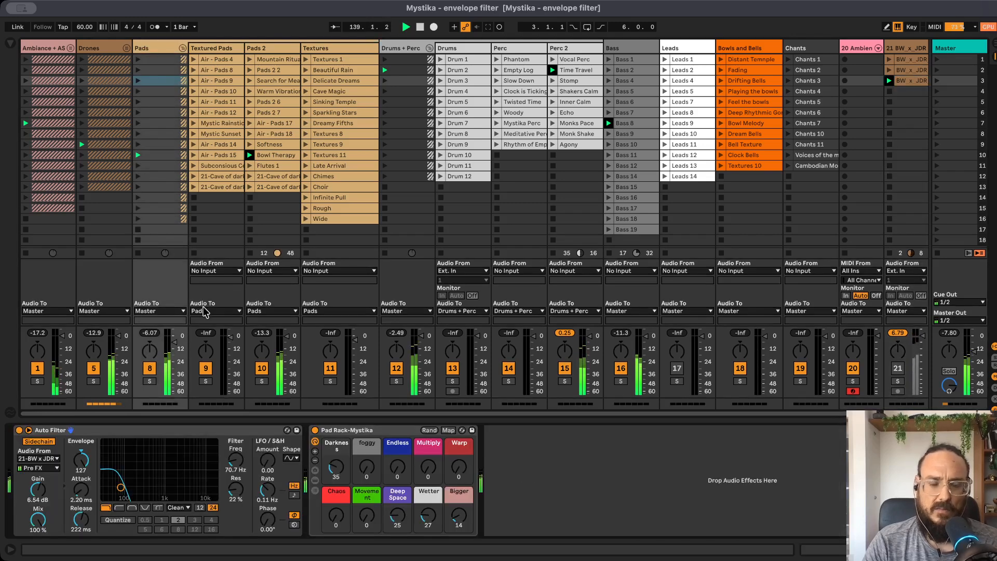
click(20, 431)
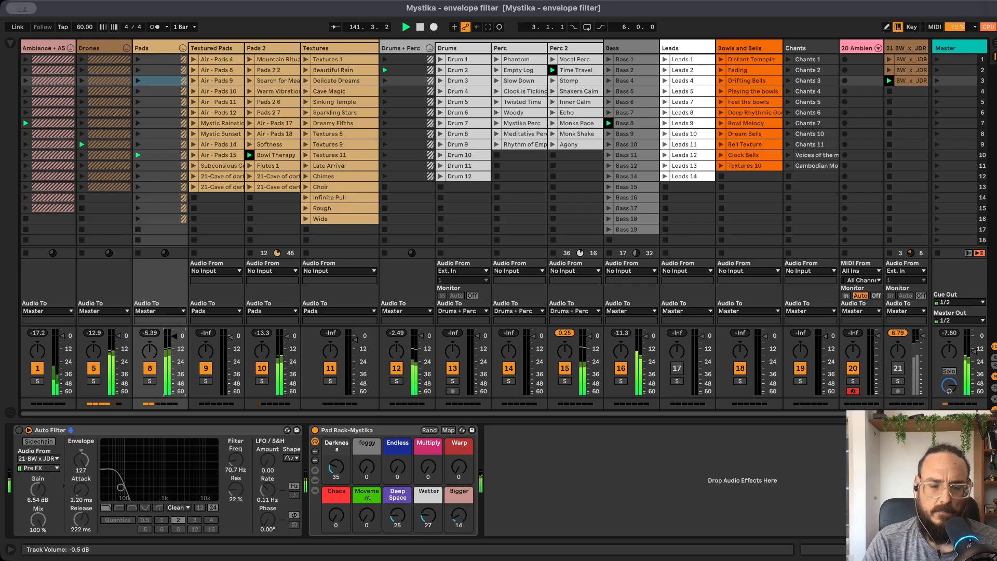
click(285, 155)
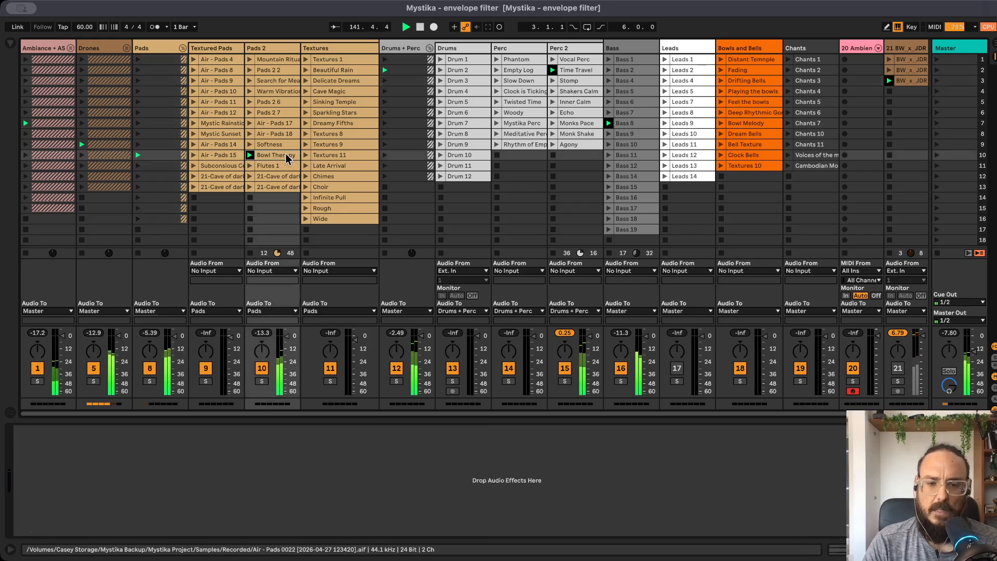
key(shift+Tab)
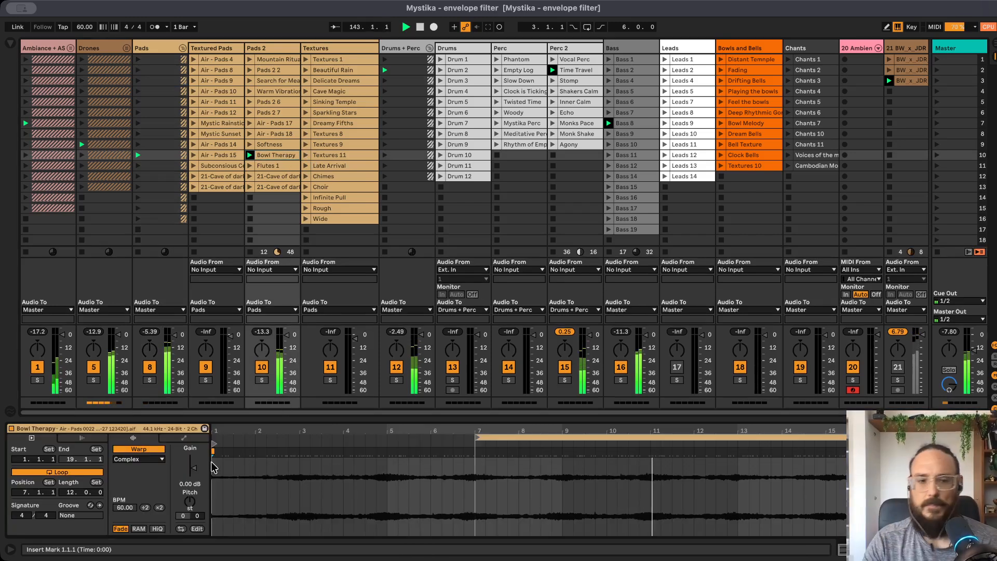
- Switch the Pads track's Auto Filter back on and lower its filter frequency to 57.2 Hz
shift+click(154, 44)
click(159, 49)
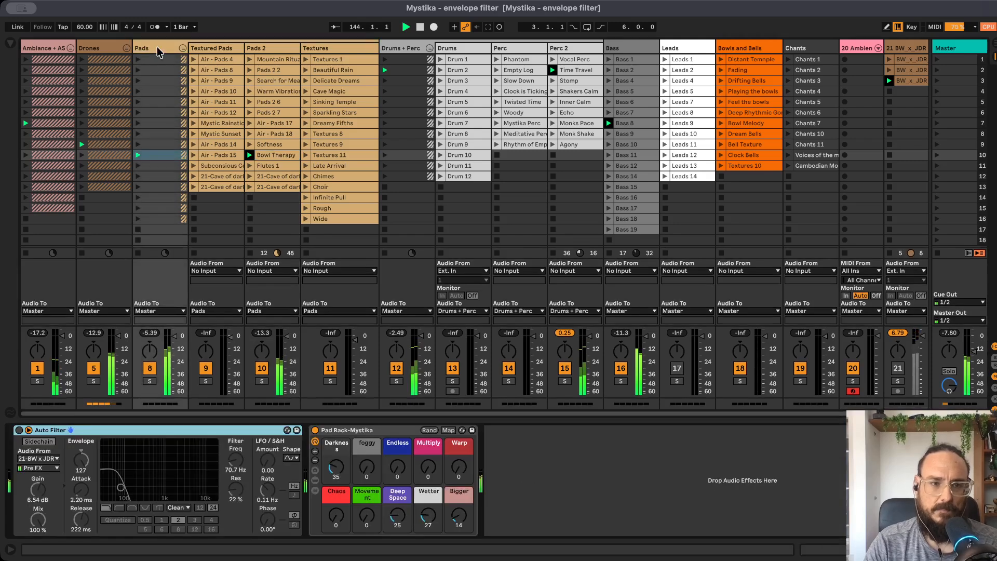
click(19, 430)
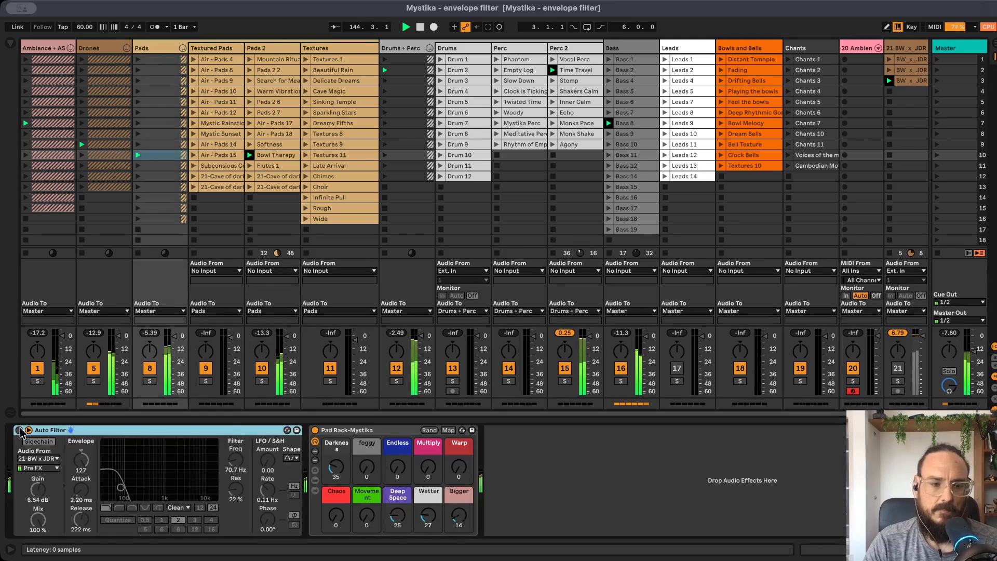
click(19, 431)
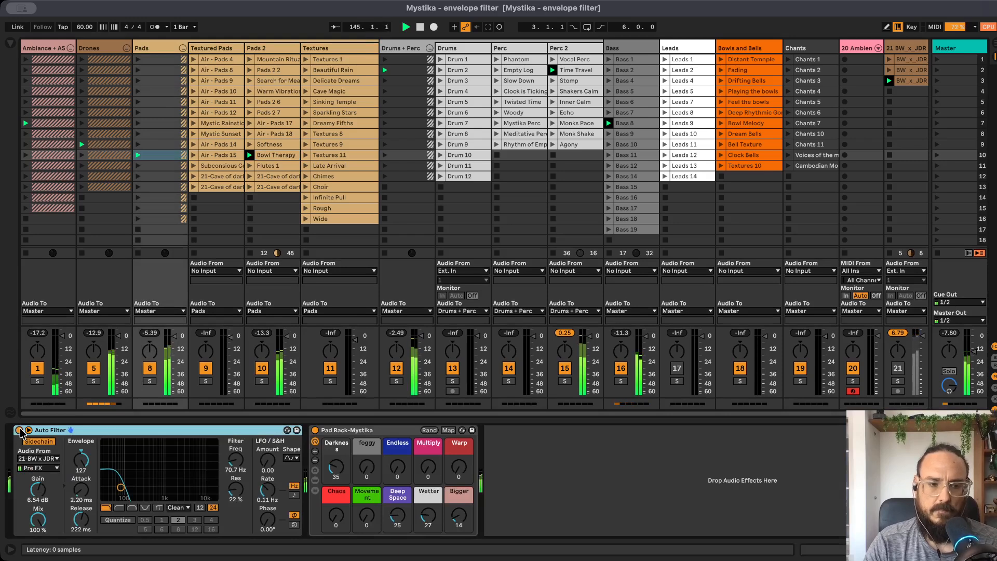
drag(236, 464, 235, 465)
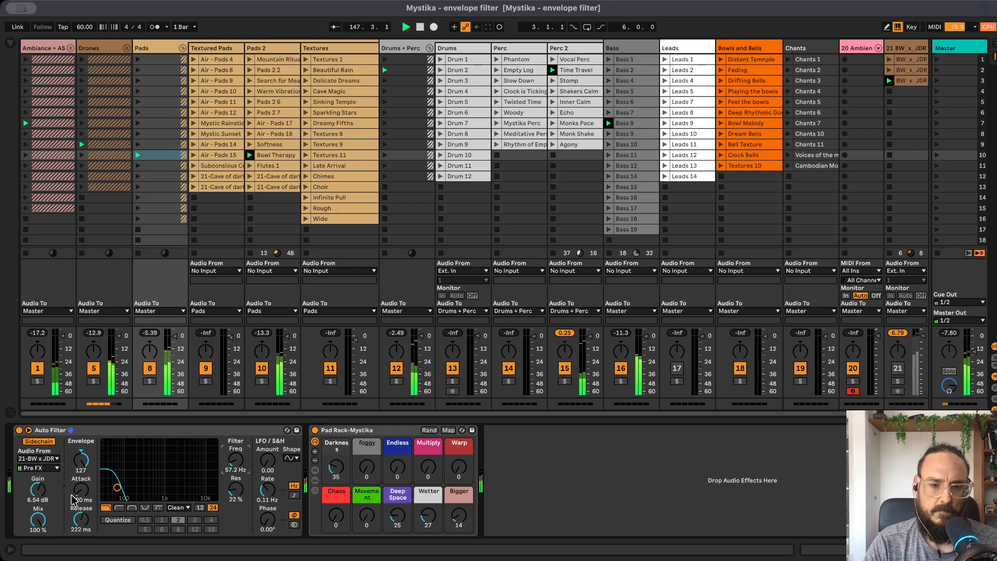
- Raise the Pad Rack's foggy macro to 43 and set the Auto Filter's envelope attack to 9.35 ms
drag(366, 474, 367, 470)
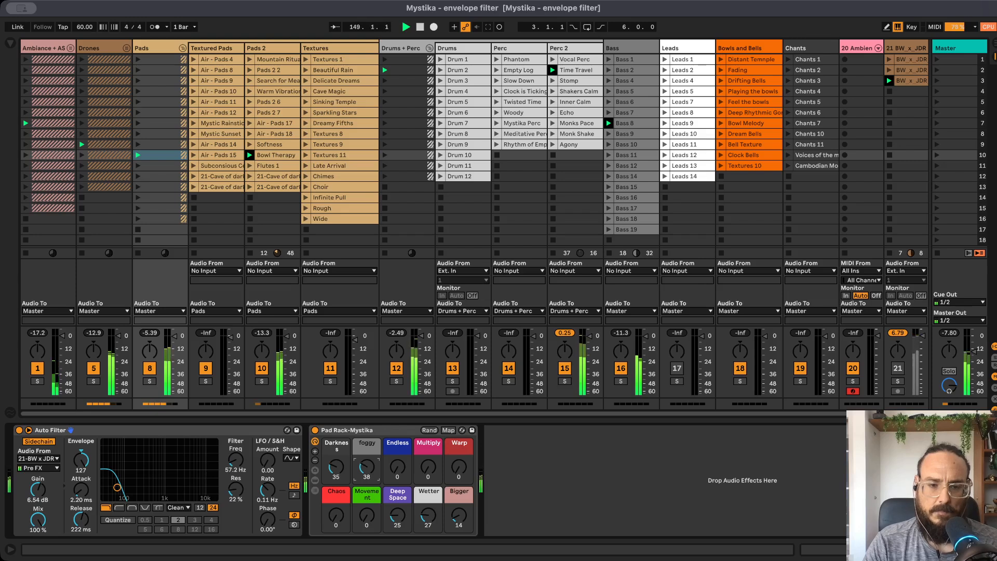
drag(366, 470, 367, 469)
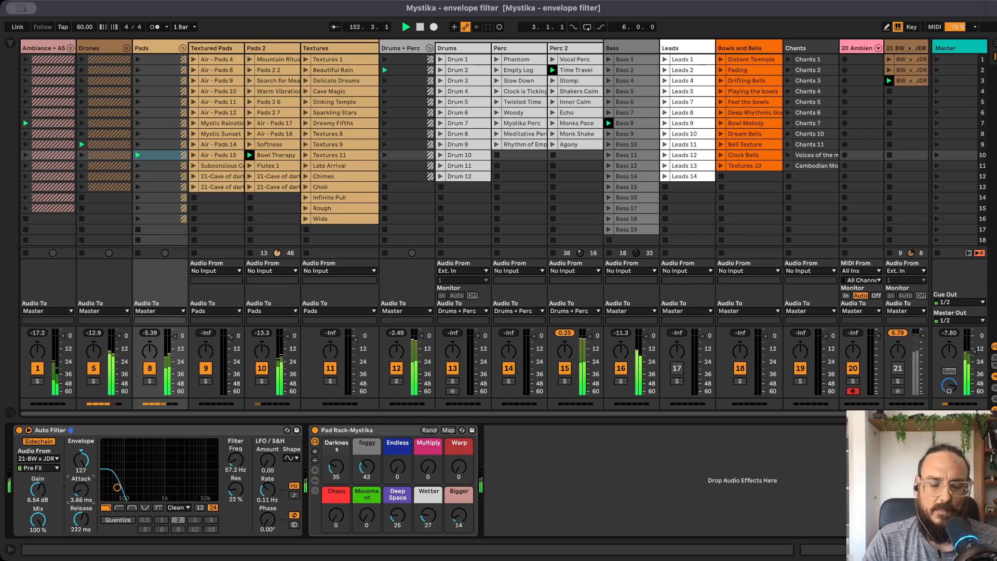
drag(81, 489, 80, 489)
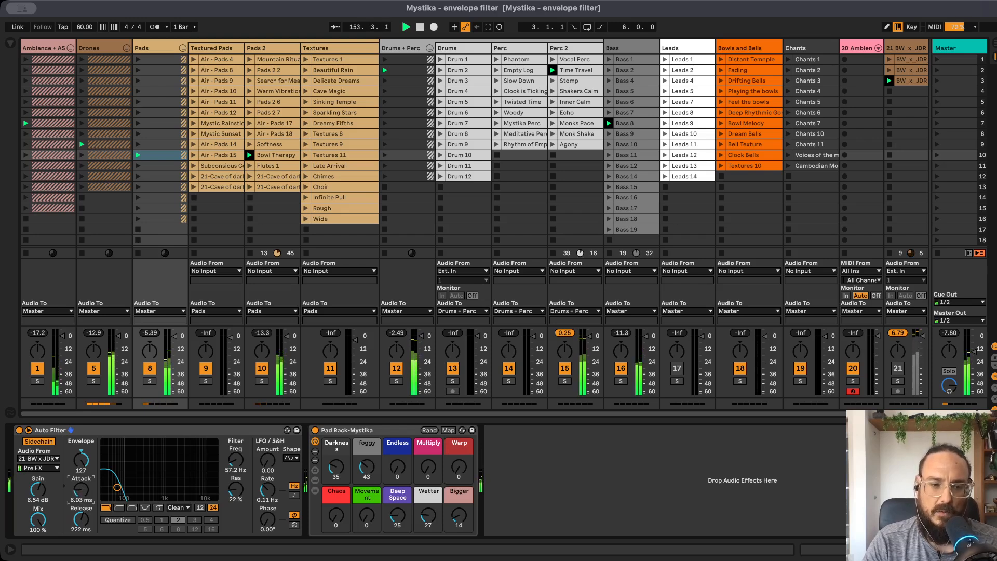
drag(81, 489, 80, 488)
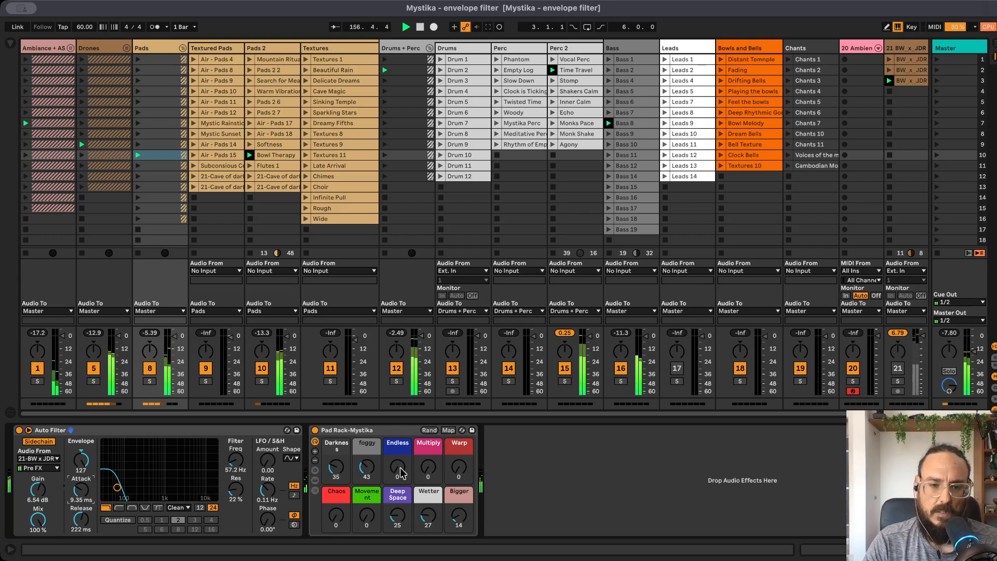
- Set the Pad Rack's Endless macro to 36, Wetter to 46 and Bigger to 62
drag(398, 466, 398, 448)
drag(428, 514, 459, 465)
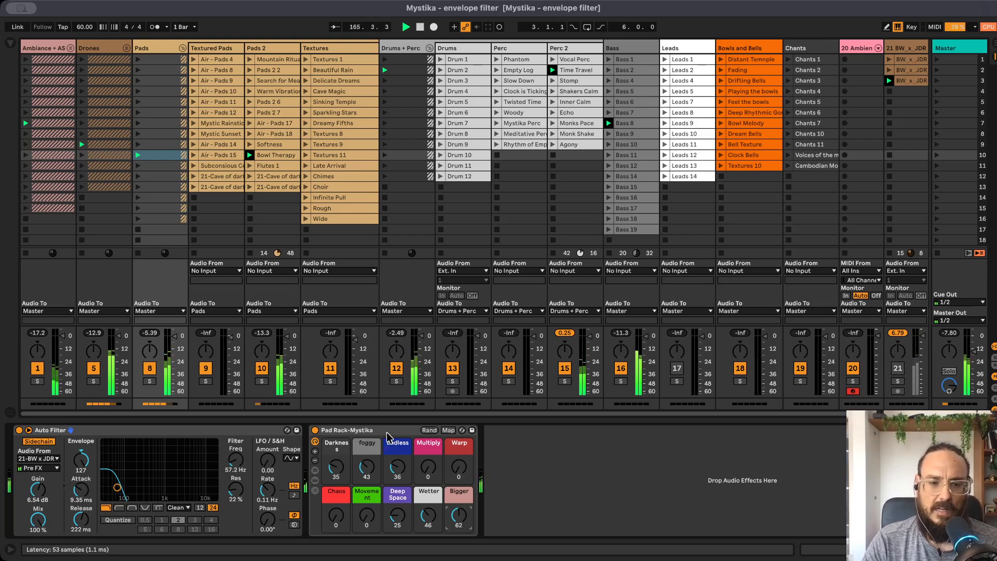
click(248, 432)
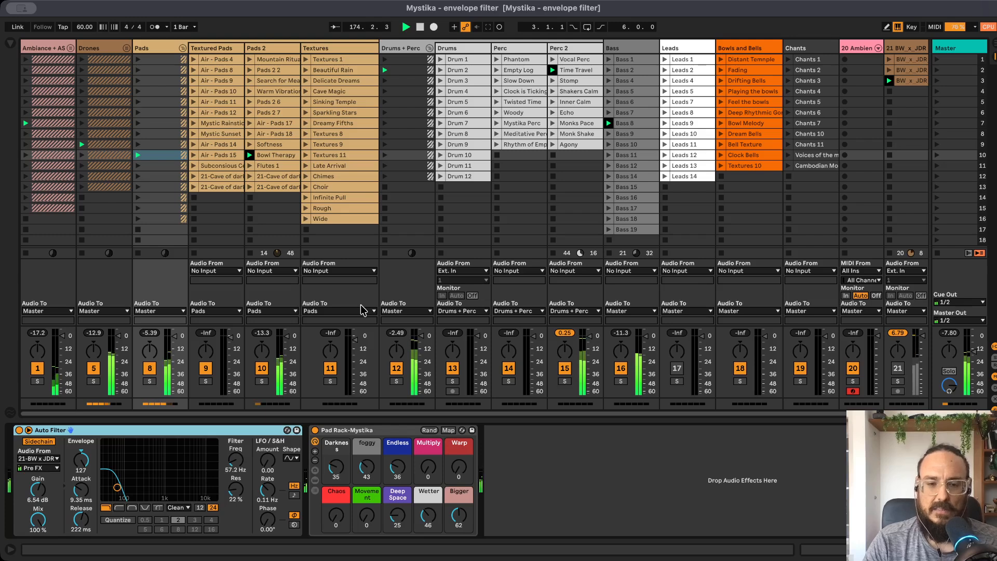
scroll(583, 286, right, 2)
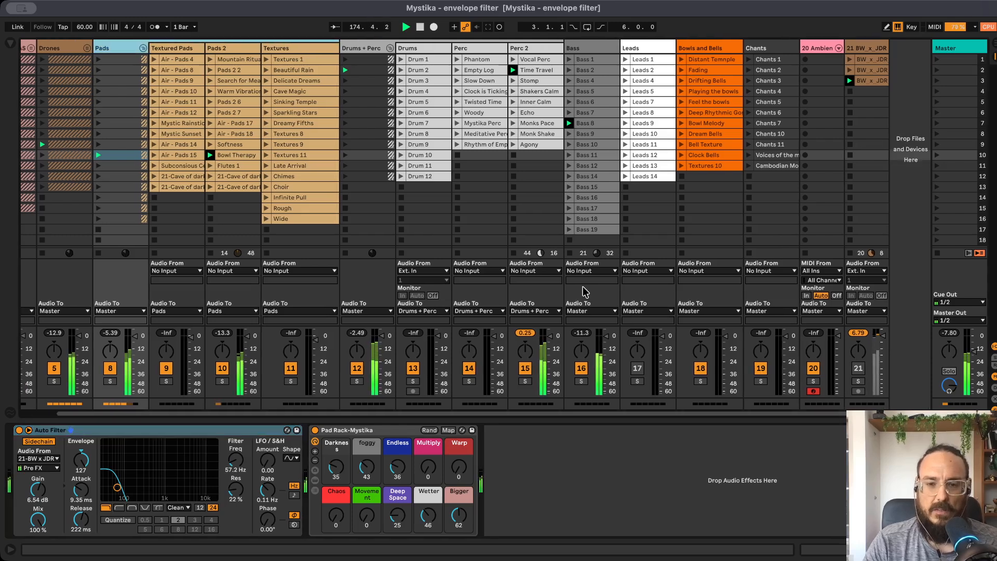
scroll(585, 292, left, 2)
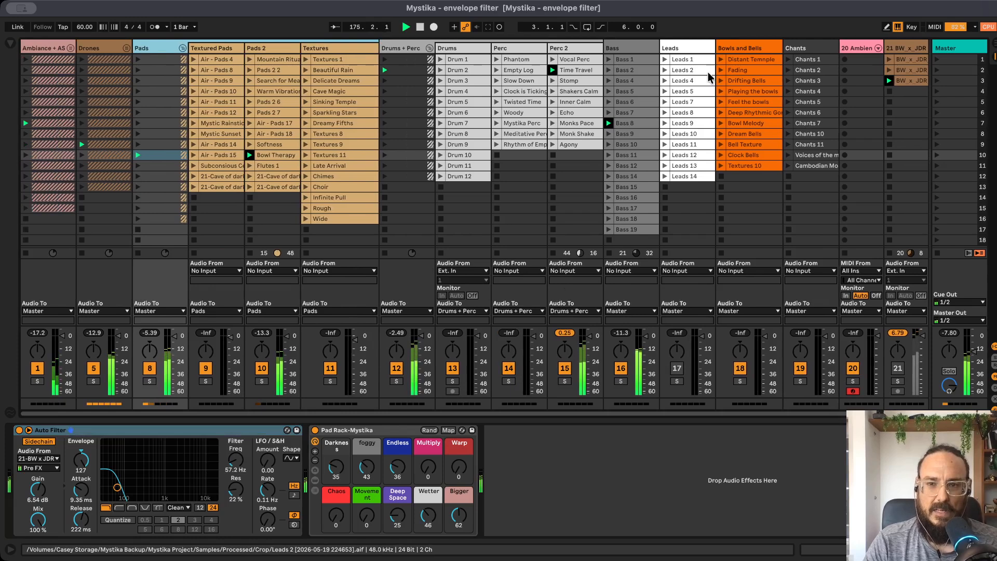